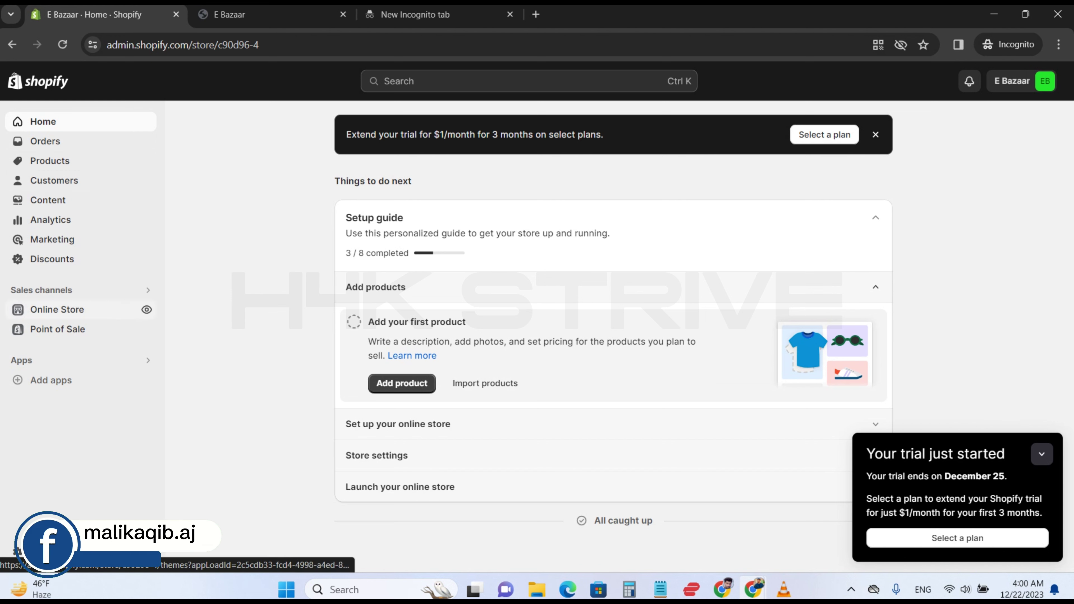
# Step: Open the list of pages belonging to the online store
pyautogui.click(57, 310)
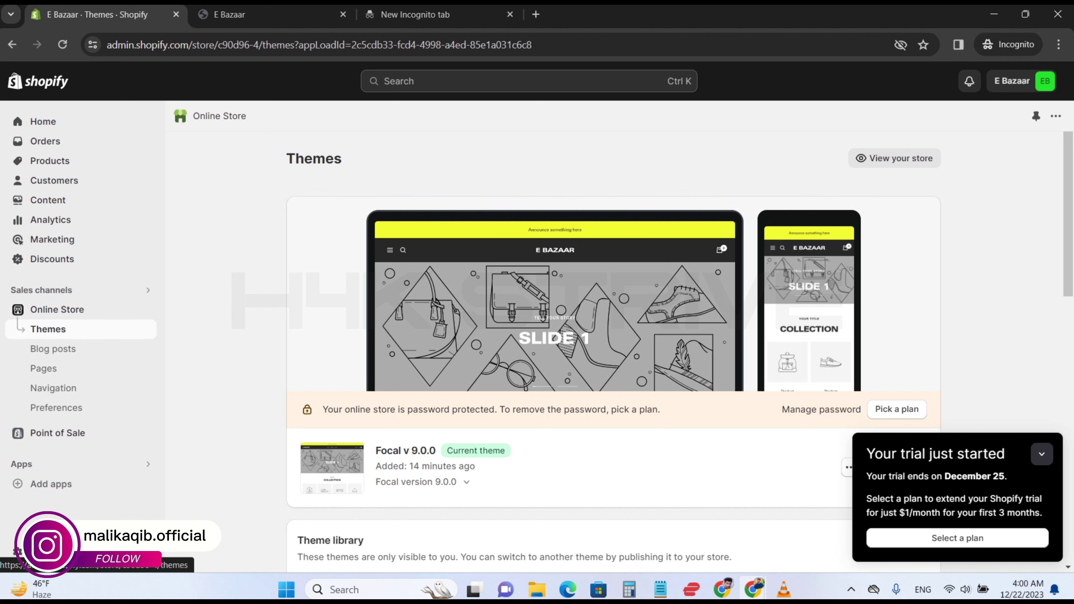
pyautogui.scroll(-5, 613, 338)
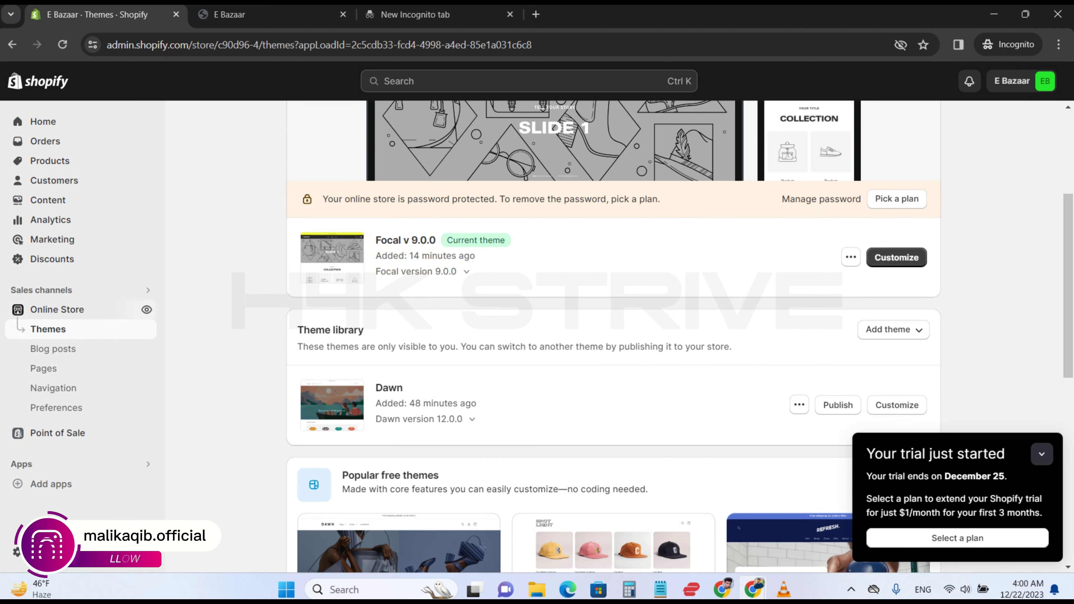
pyautogui.click(44, 368)
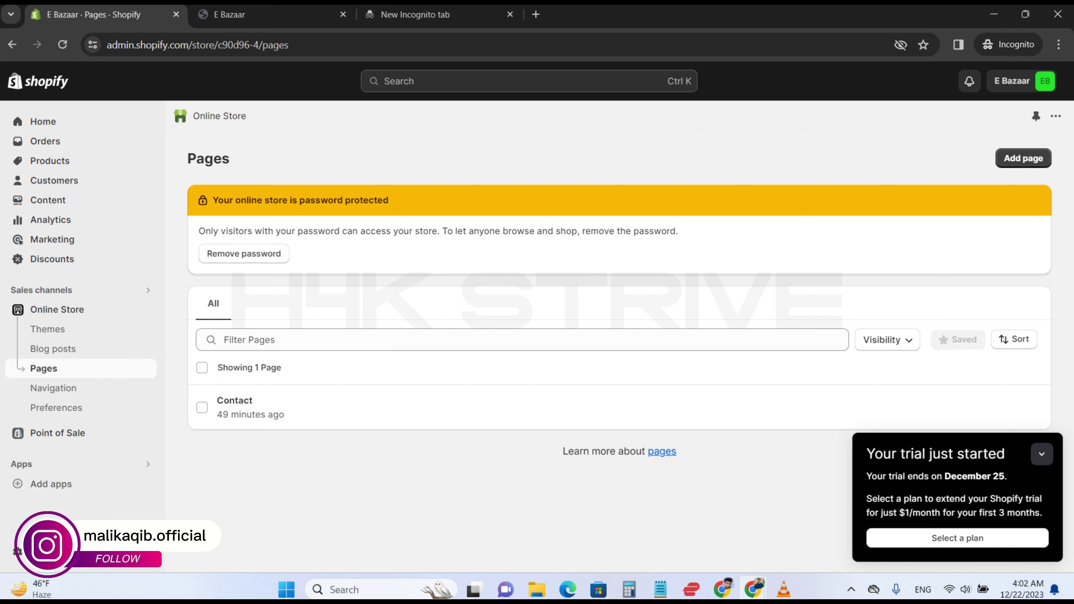
# Step: Look through the E Bazaar storefront home page down to its footer, then return to the admin pages list
pyautogui.hotkey('ctrl', 'Tab')
pyautogui.scroll(5, 531, 322)
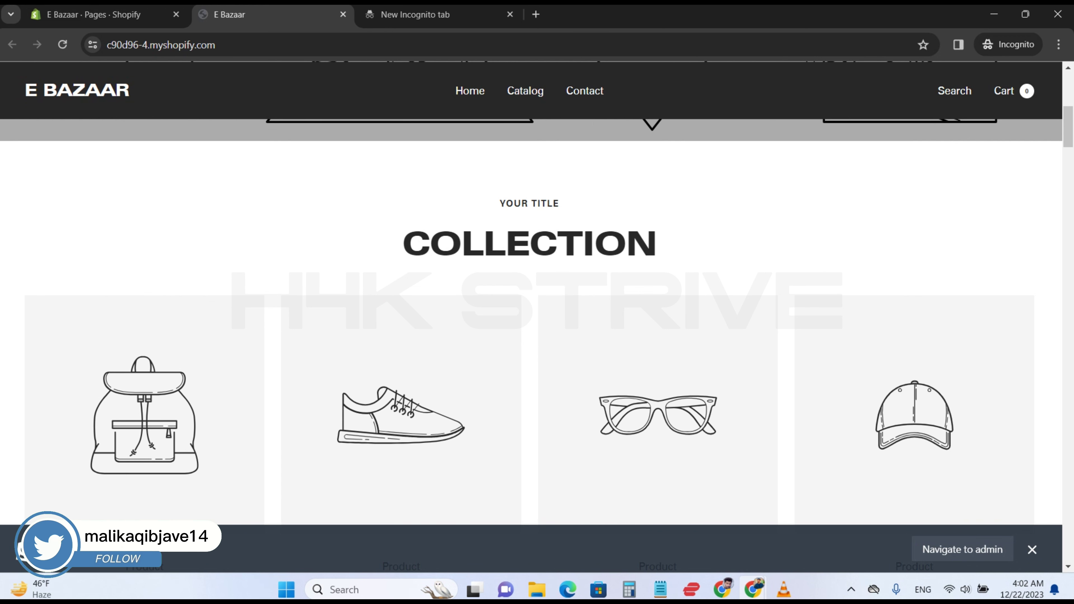
pyautogui.scroll(-20, 531, 317)
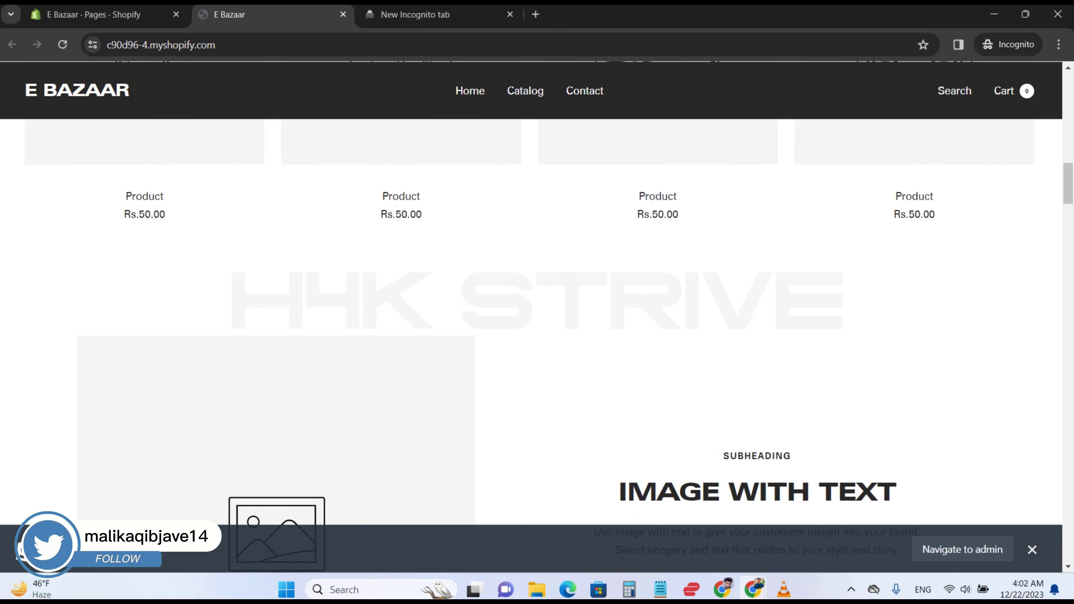
pyautogui.scroll(-20, 531, 318)
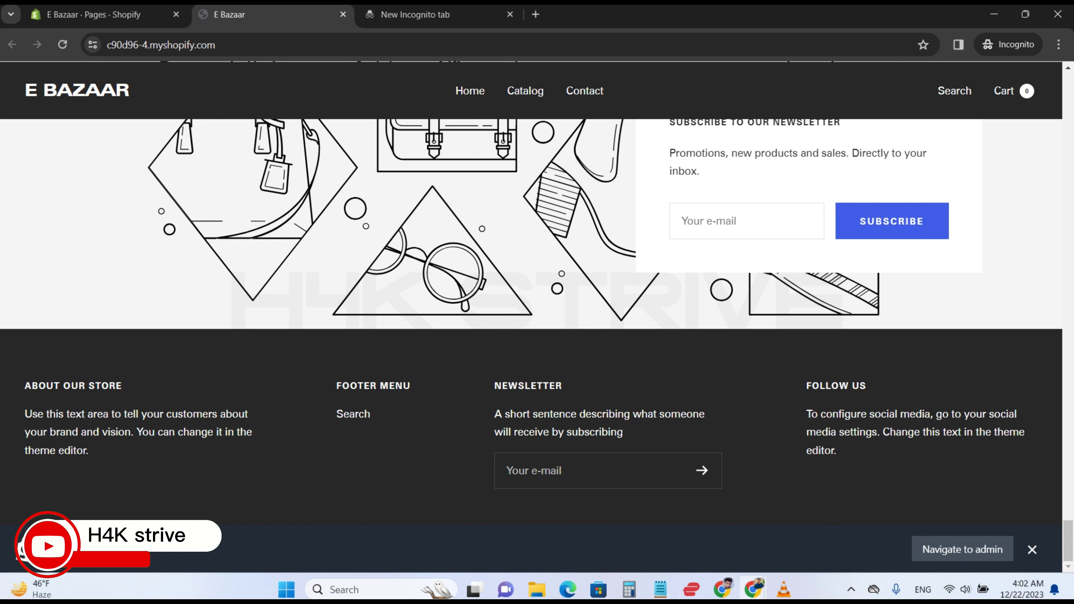
pyautogui.scroll(8, 531, 317)
pyautogui.click(93, 15)
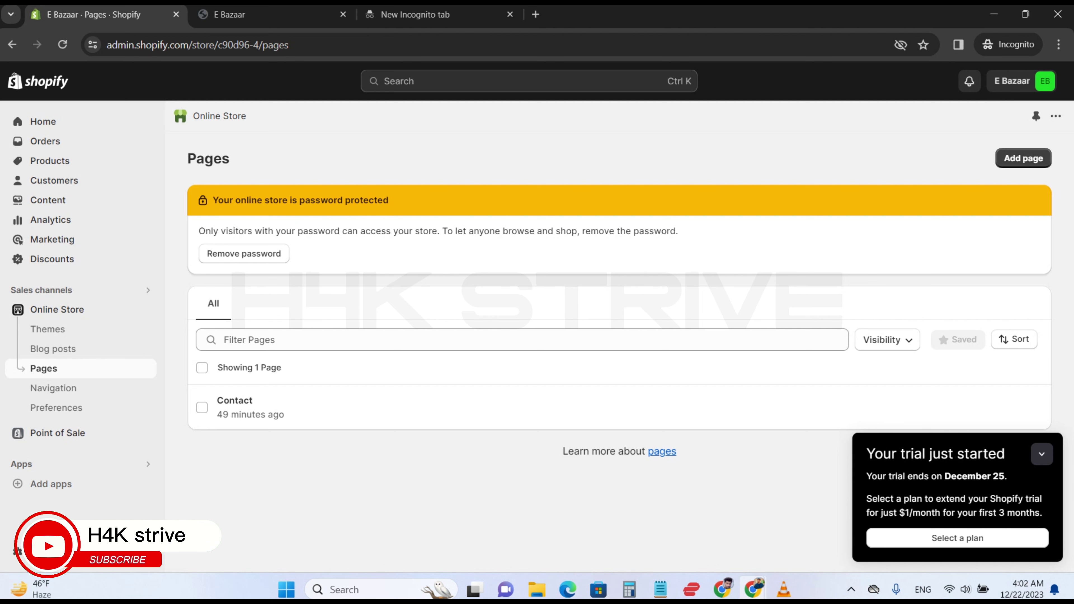
# Step: Start a new store page and title it FAQ
pyautogui.click(1023, 158)
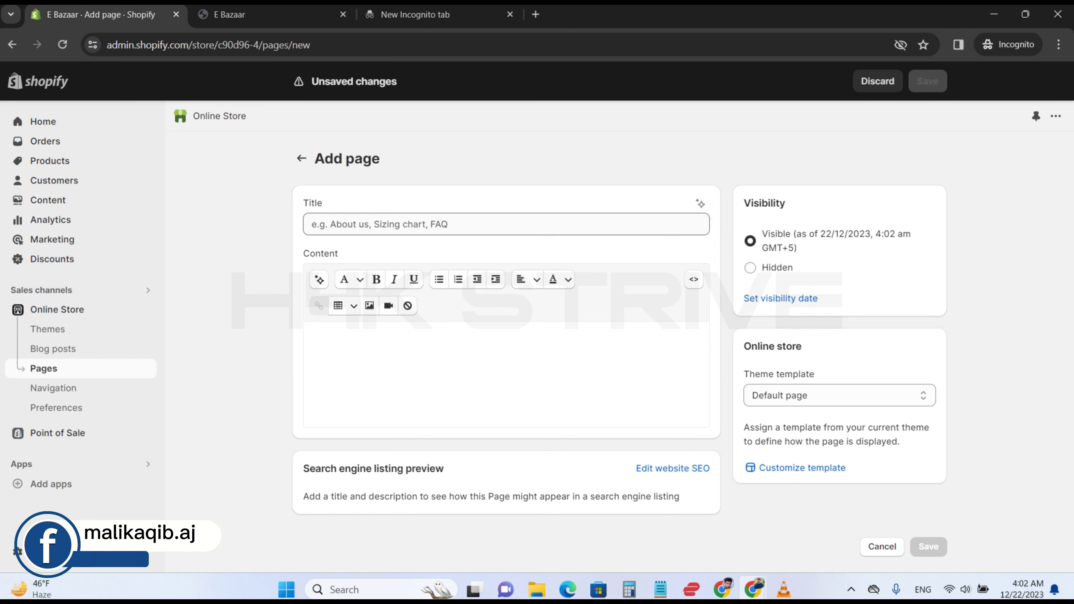
pyautogui.click(379, 224)
pyautogui.press('capslock')
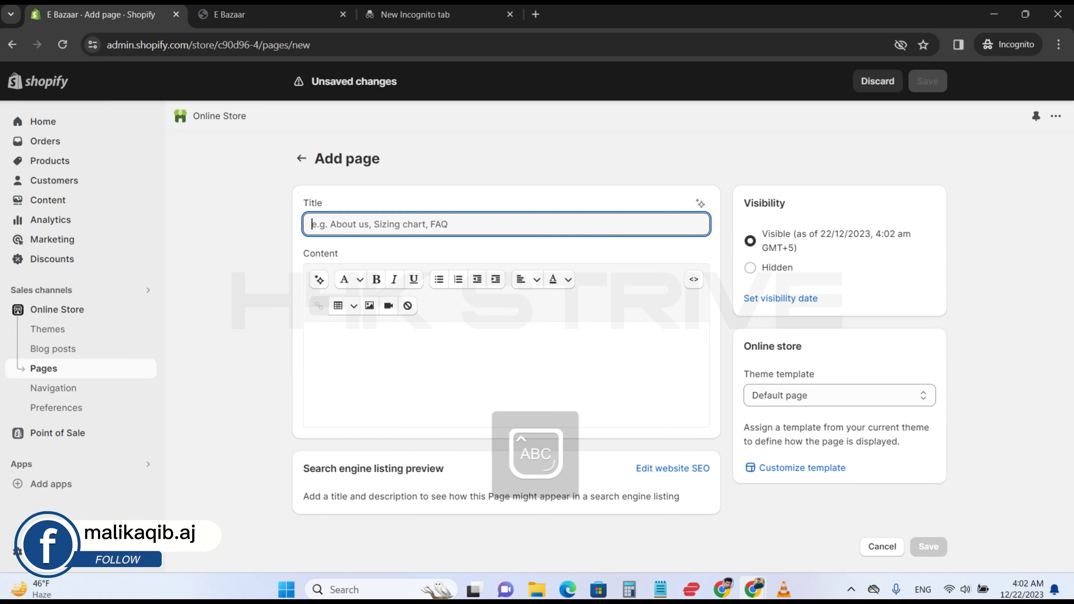
pyautogui.write('FAQ')
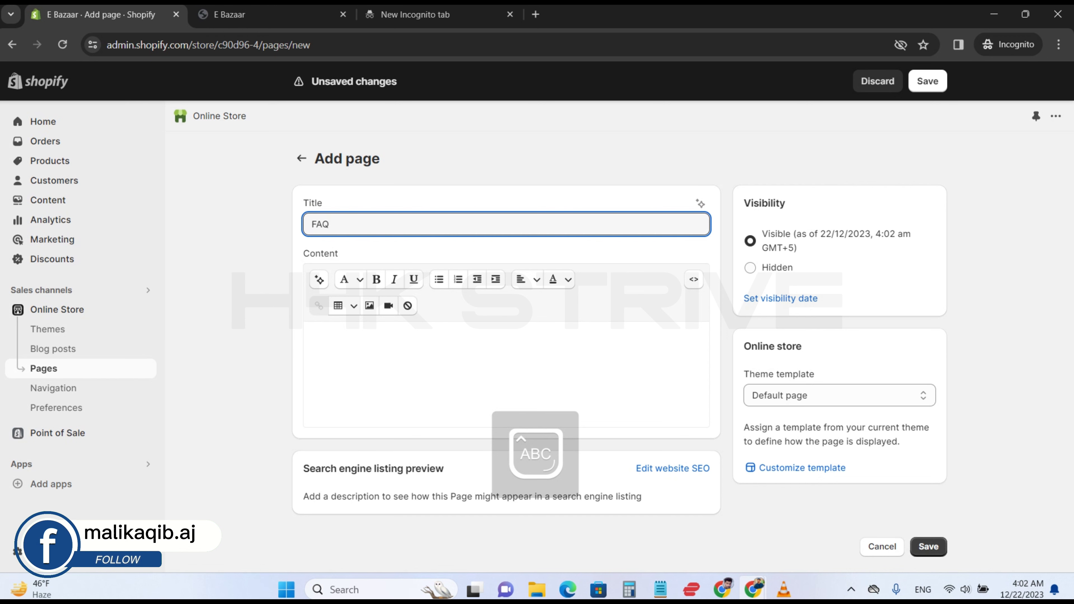
# Step: Switch to File Explorer, open the FAQ text file in the Shopiy data folder and copy all its text
pyautogui.click(536, 589)
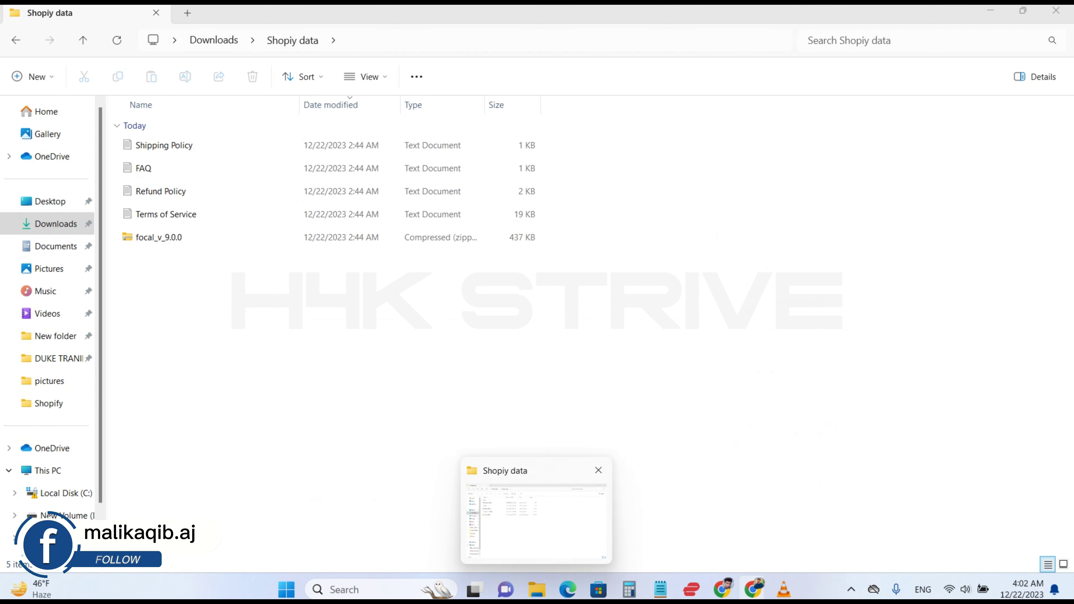
pyautogui.click(536, 521)
pyautogui.doubleClick(143, 168)
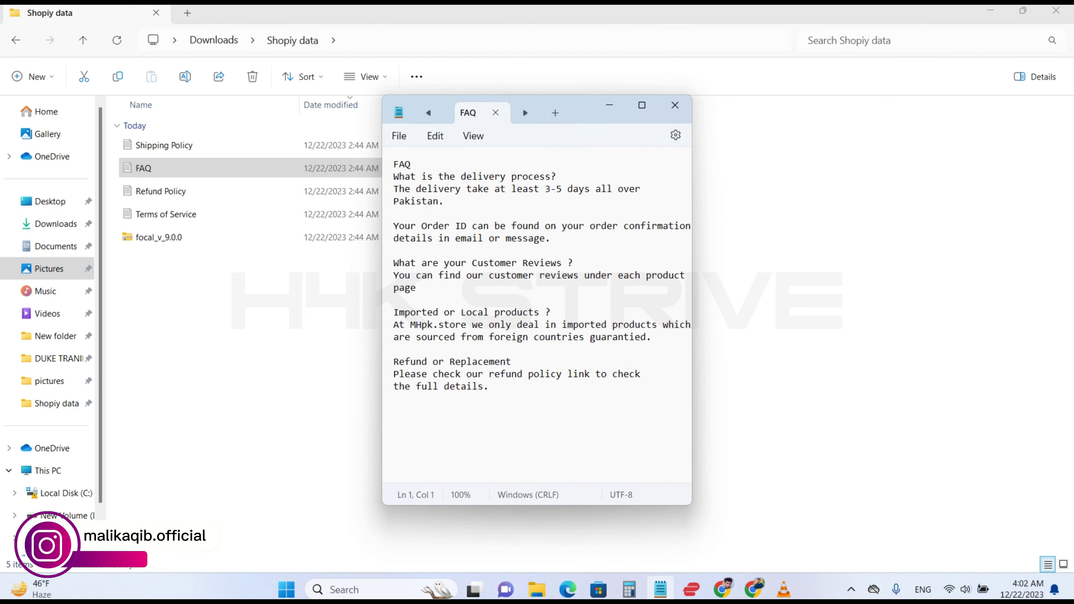
pyautogui.hotkey('ctrl', 'a')
pyautogui.hotkey('ctrl', 'c')
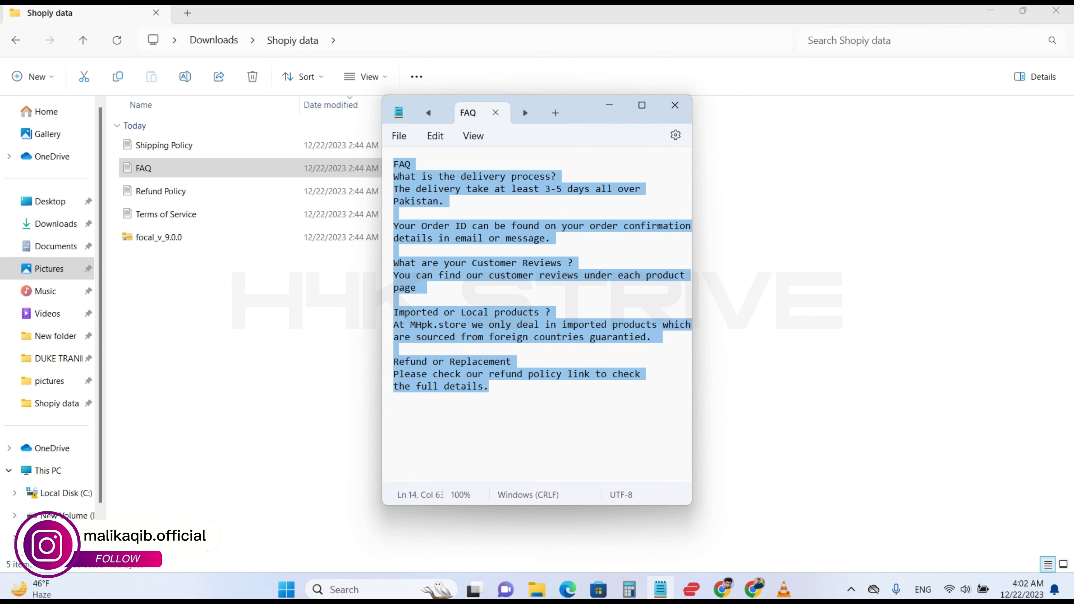
pyautogui.click(609, 105)
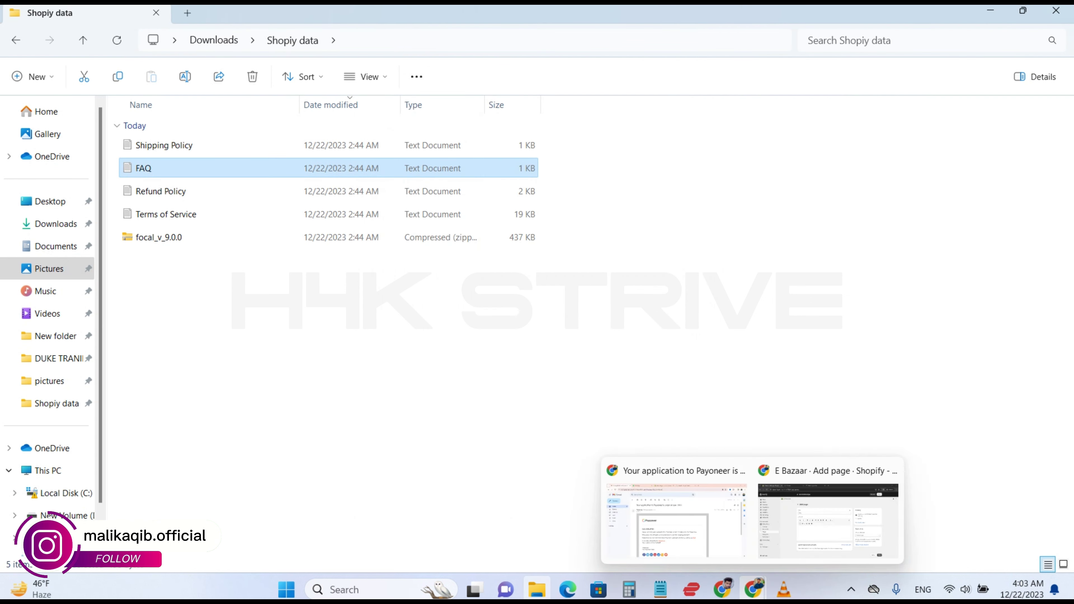
# Step: Switch back to the Shopify page form and paste the copied FAQ text into the page content
pyautogui.click(754, 590)
pyautogui.click(827, 520)
pyautogui.click(309, 335)
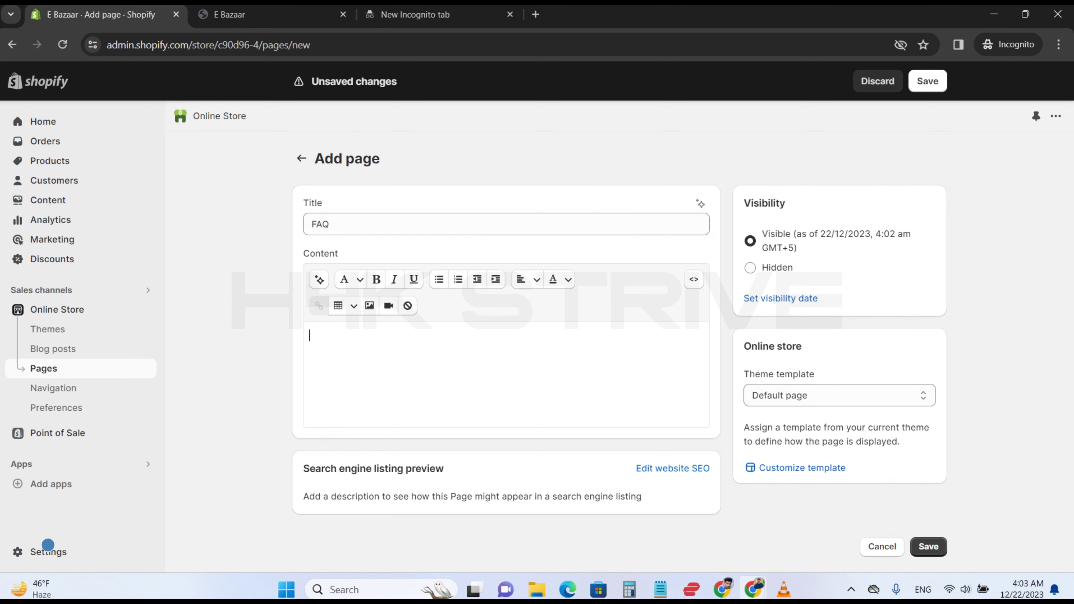
pyautogui.rightClick(366, 338)
pyautogui.click(388, 174)
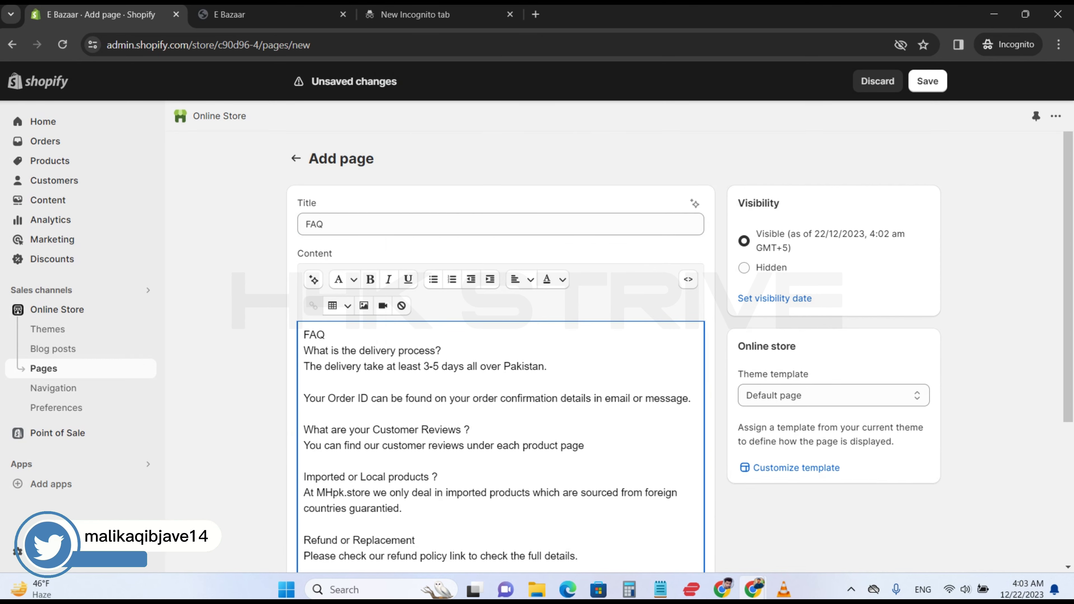
# Step: Review the pasted FAQ text and replace MHpk with EBAZAAR.COM in the answer about imported or local products
pyautogui.scroll(-2, 619, 331)
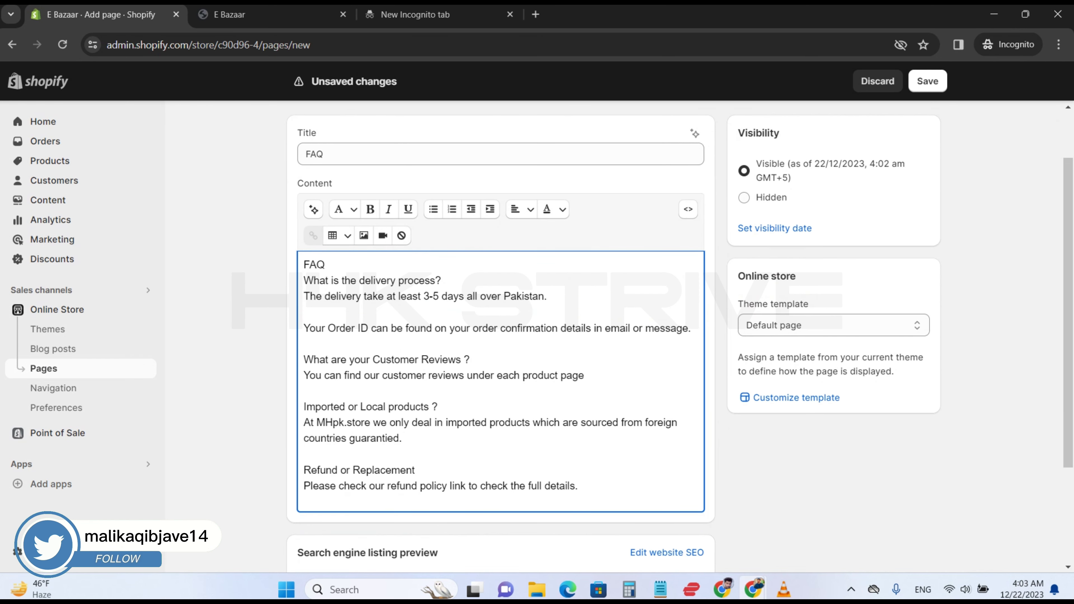
pyautogui.scroll(-2, 500, 339)
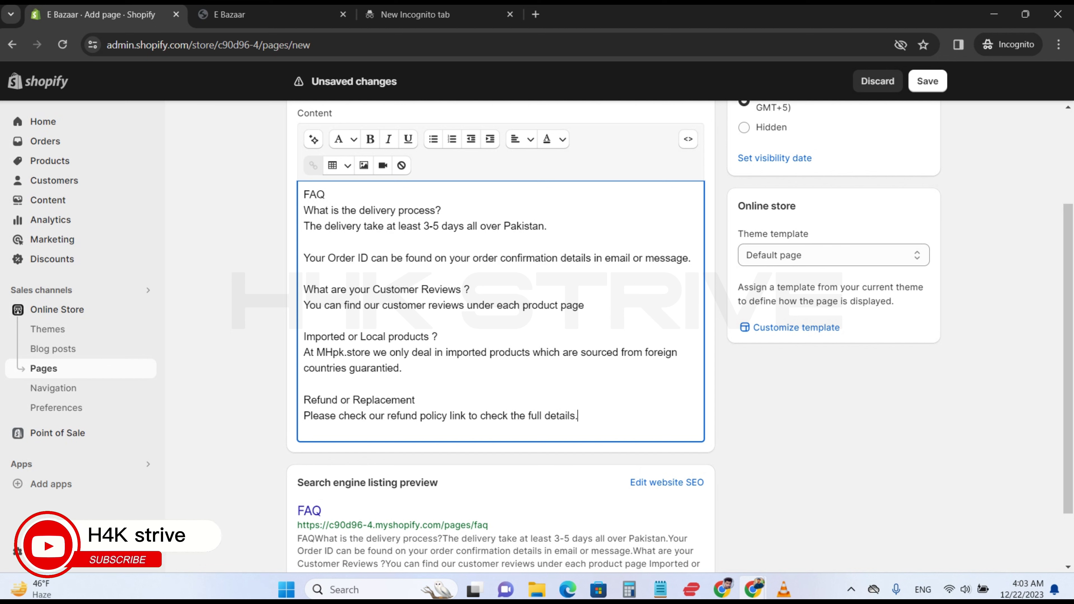
pyautogui.scroll(-2, 501, 296)
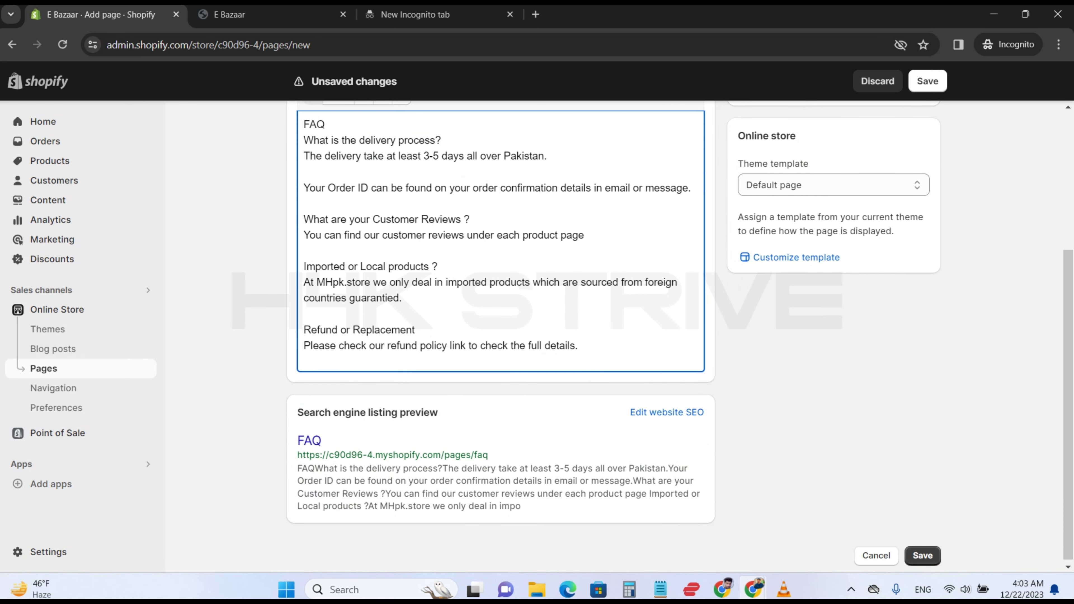
pyautogui.scroll(2, 500, 296)
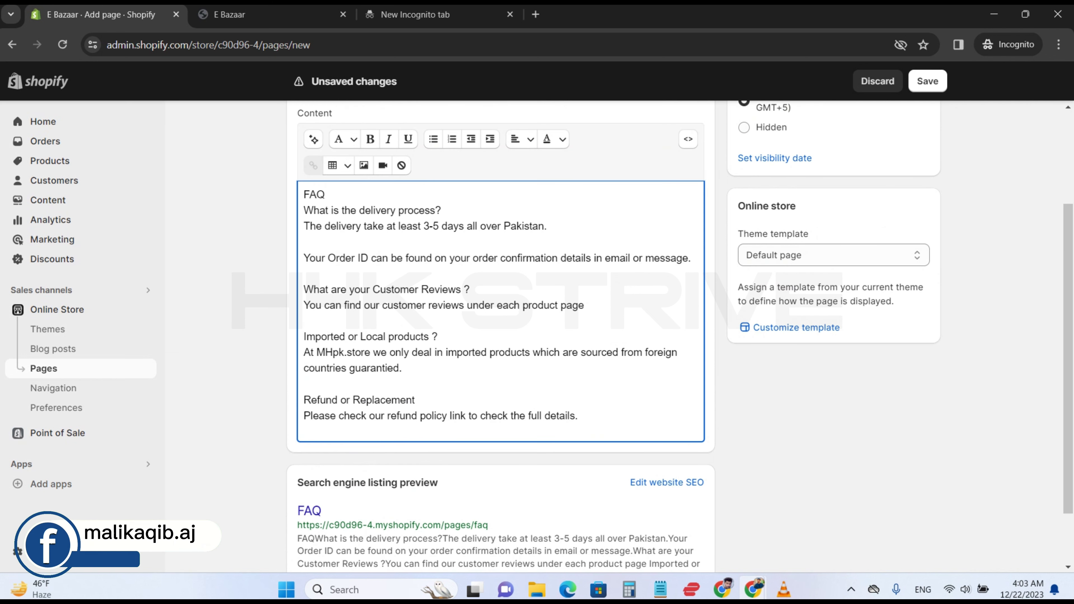
pyautogui.moveTo(303, 210); pyautogui.dragTo(435, 210)
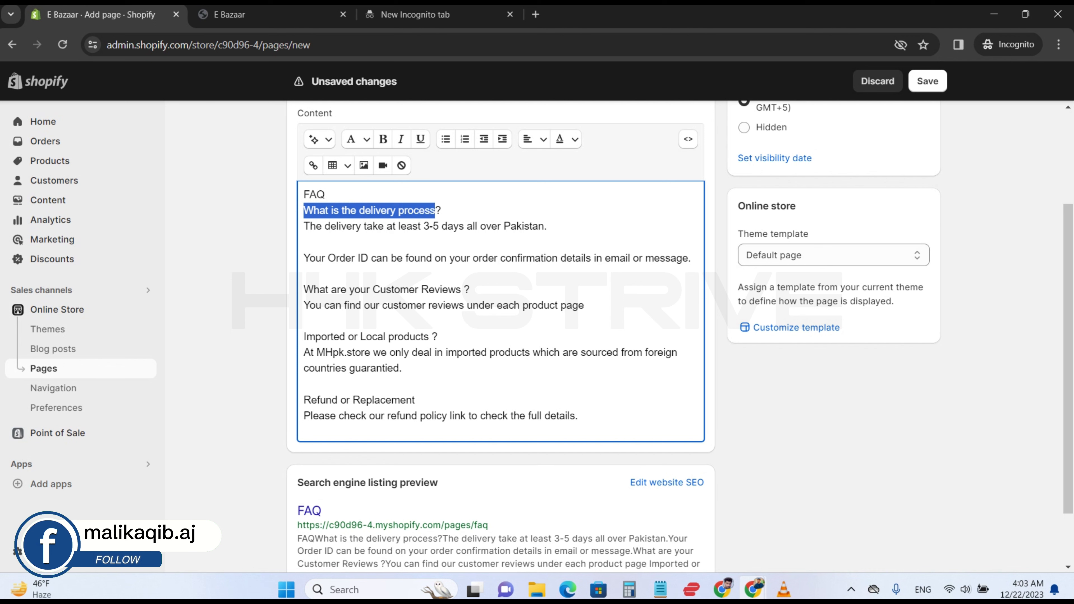
pyautogui.click(304, 226)
pyautogui.moveTo(432, 227); pyautogui.dragTo(497, 226)
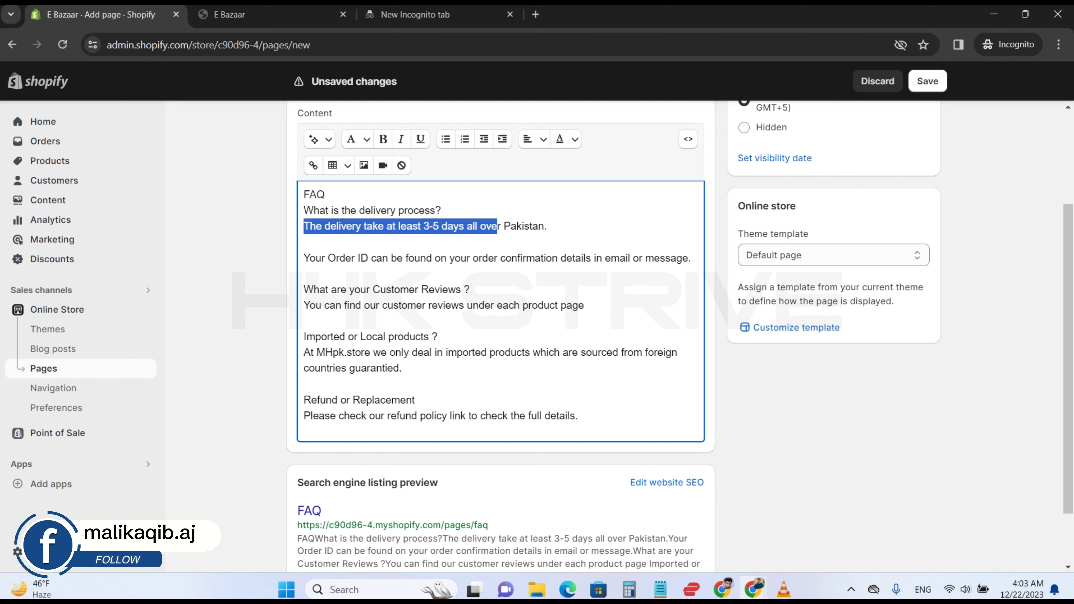
pyautogui.moveTo(304, 258); pyautogui.dragTo(642, 258)
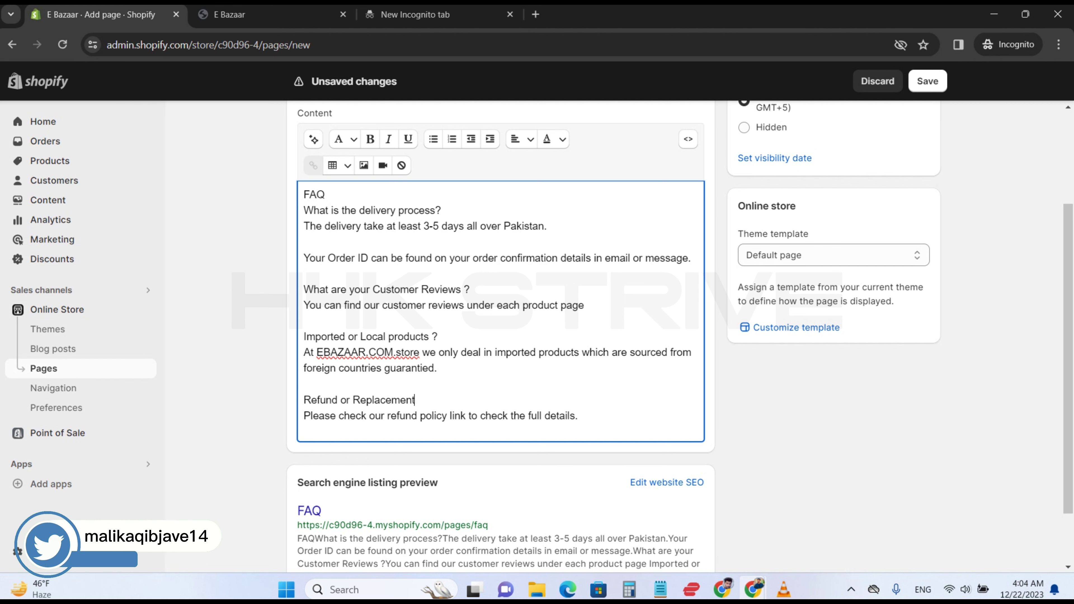
# Step: Set the FAQ page's theme template to faq
pyautogui.scroll(-2, 501, 339)
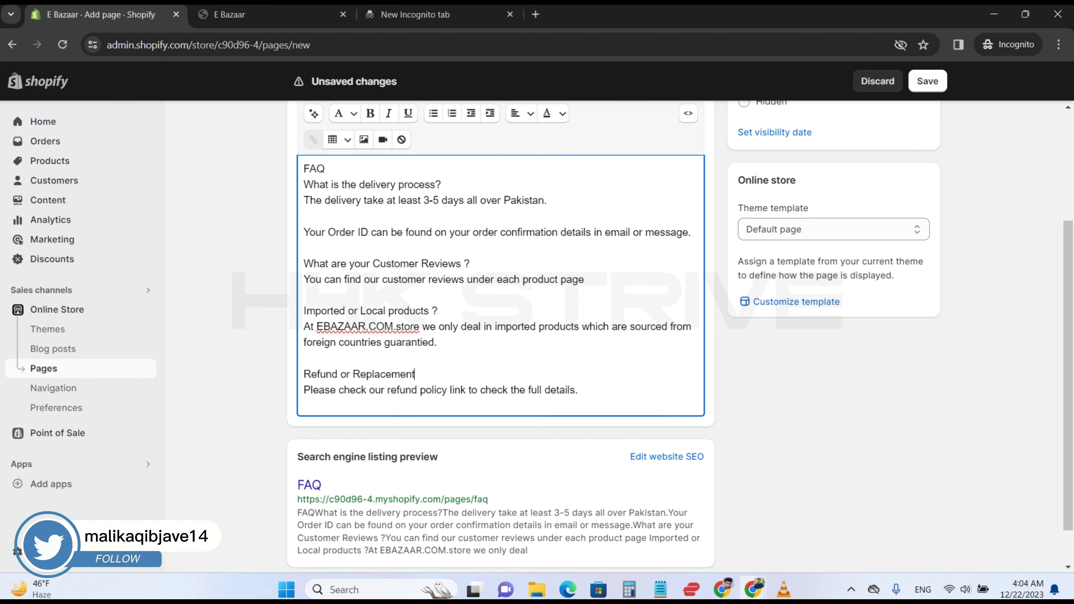
pyautogui.scroll(4, 500, 339)
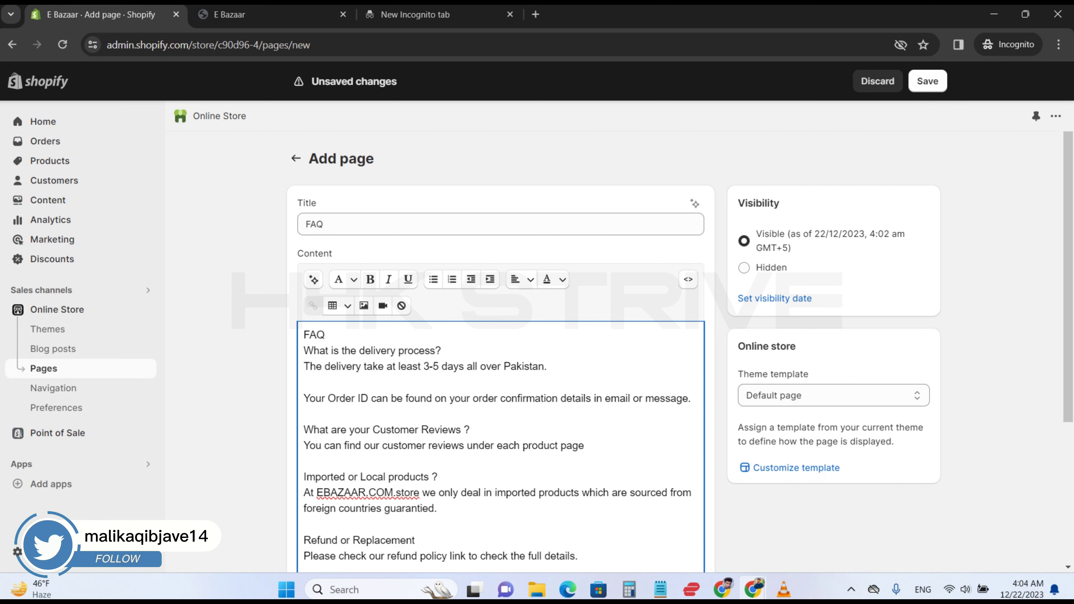
pyautogui.click(833, 396)
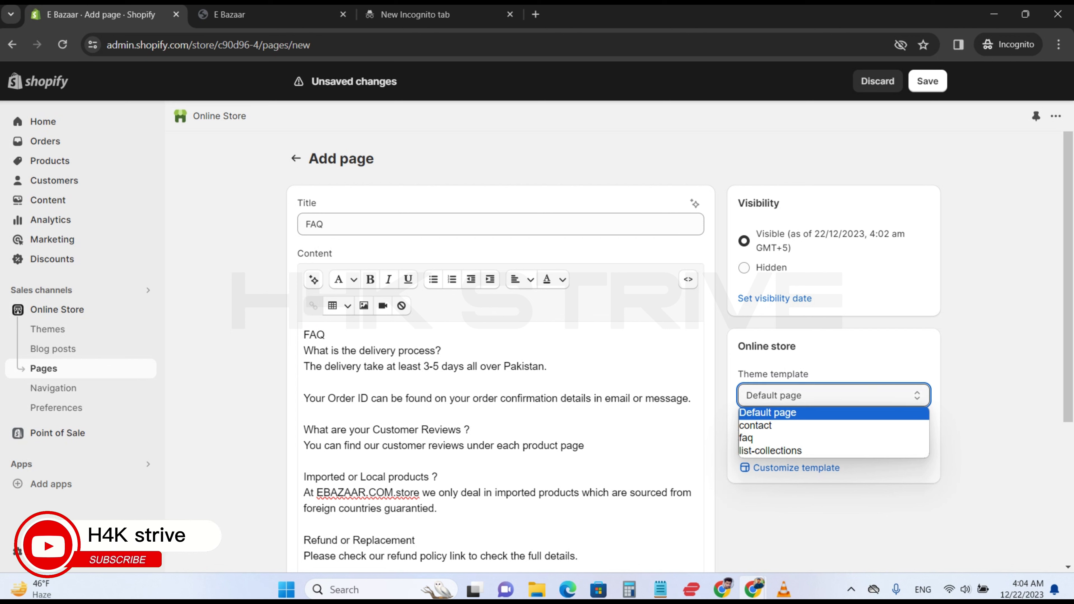
pyautogui.press('Down')
pyautogui.press('Down')
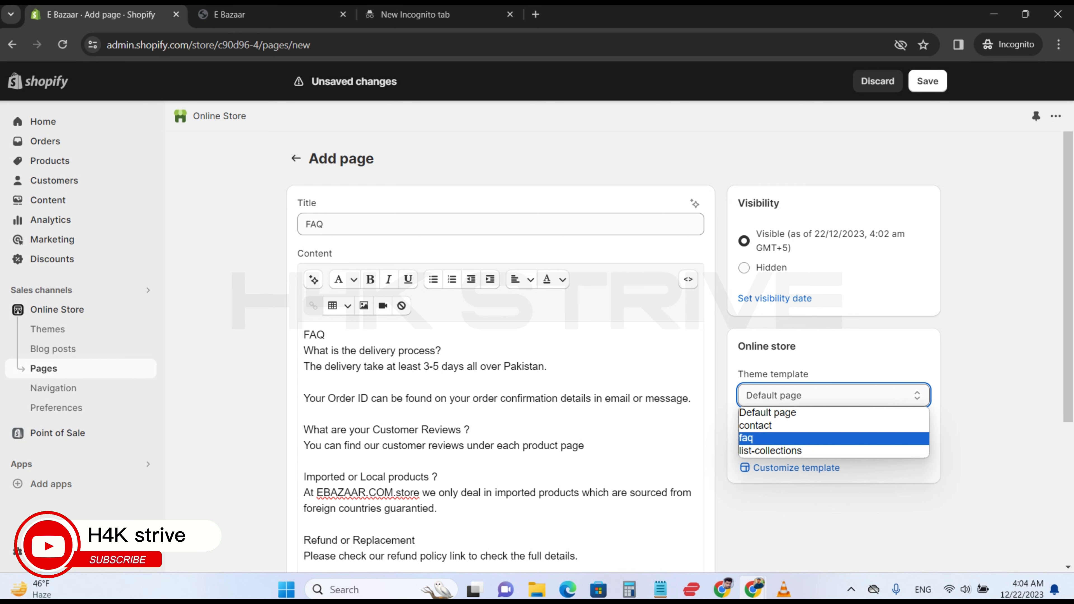
pyautogui.press('Return')
# Step: Check over the finished FAQ page and its search engine listing preview, and save the page
pyautogui.scroll(-5, 501, 338)
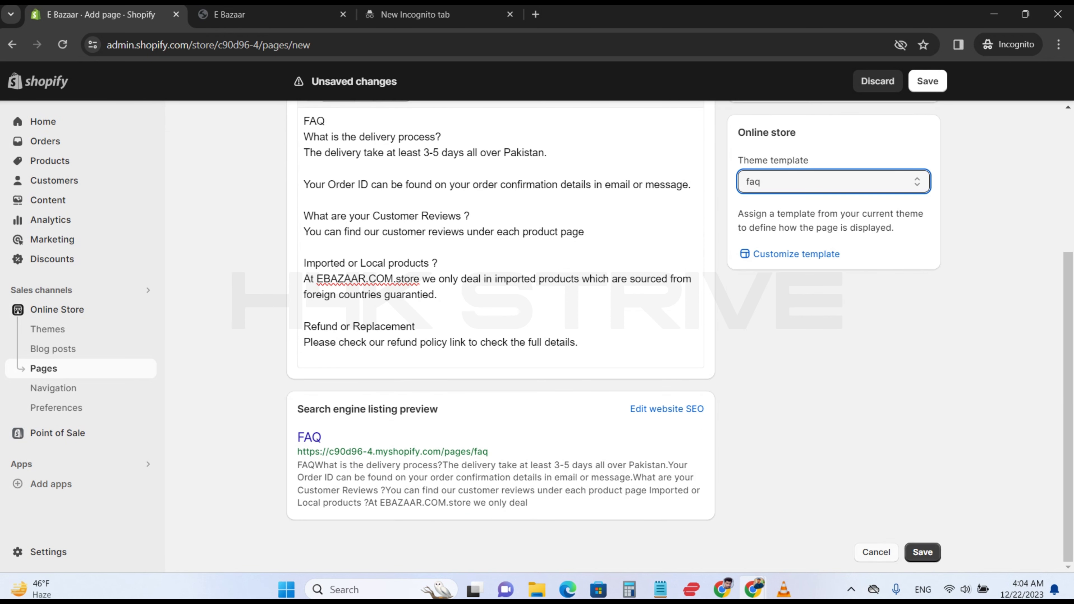
pyautogui.scroll(2, 501, 339)
pyautogui.scroll(-2, 500, 338)
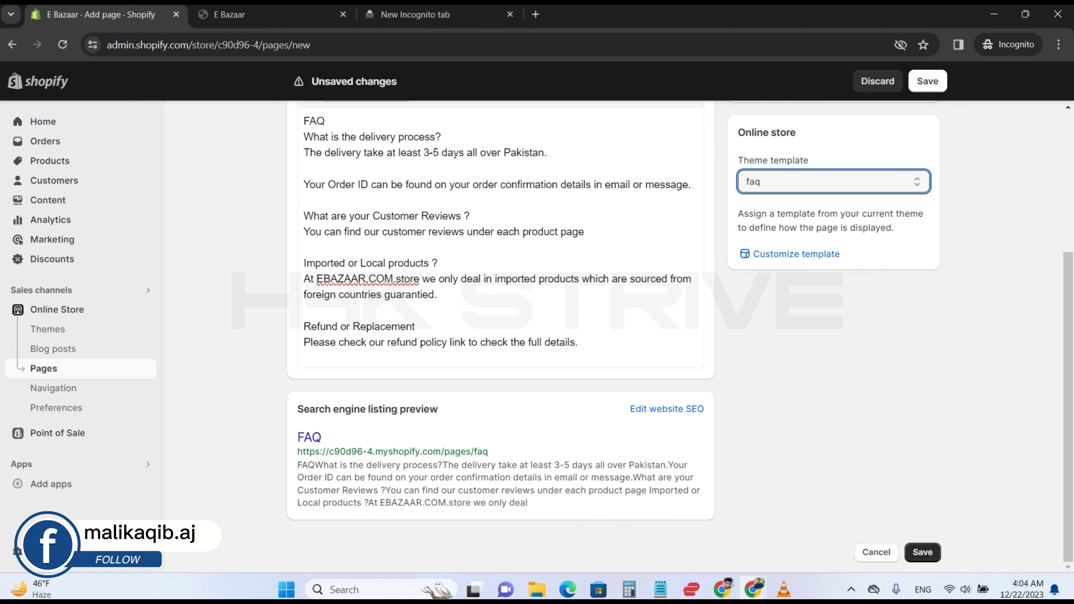
pyautogui.scroll(1, 501, 339)
pyautogui.scroll(-1, 501, 338)
pyautogui.click(923, 553)
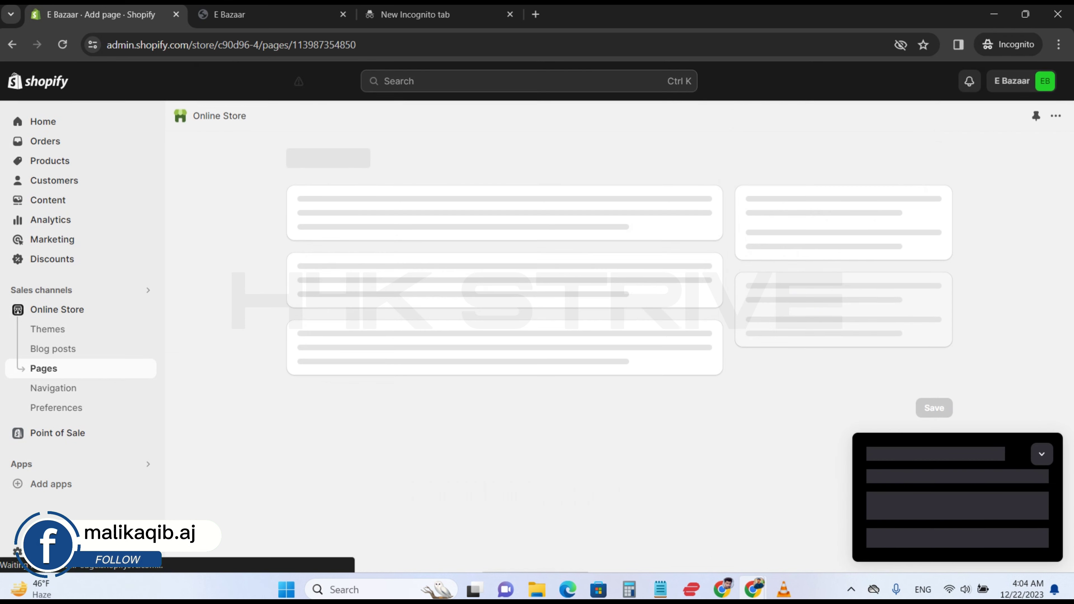
# Step: Add another store page and title it Shipping Policy
pyautogui.click(48, 550)
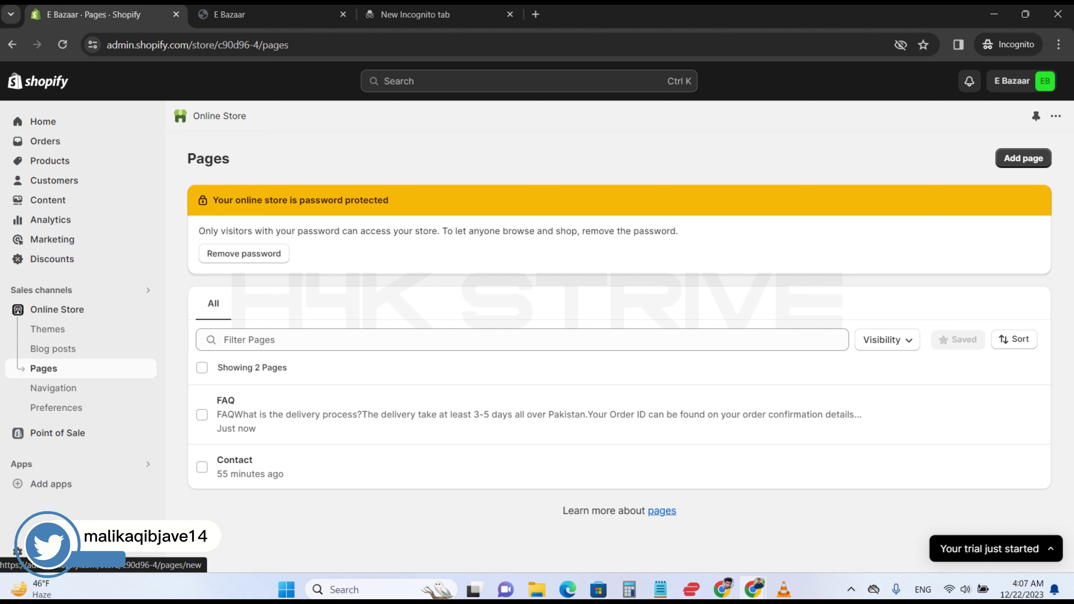
pyautogui.click(1023, 158)
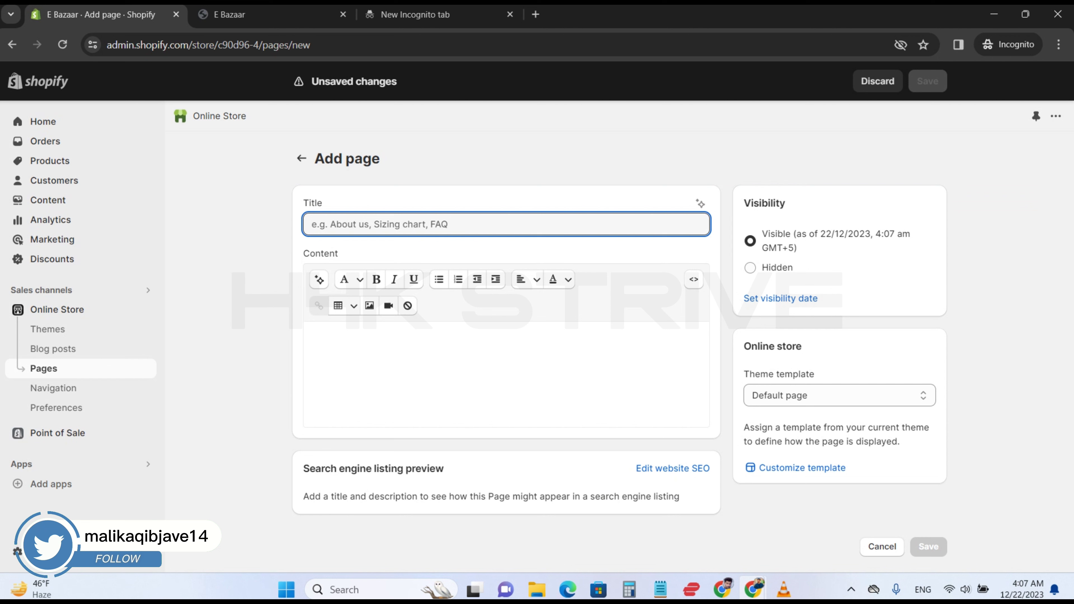
pyautogui.write('Shipping Policy')
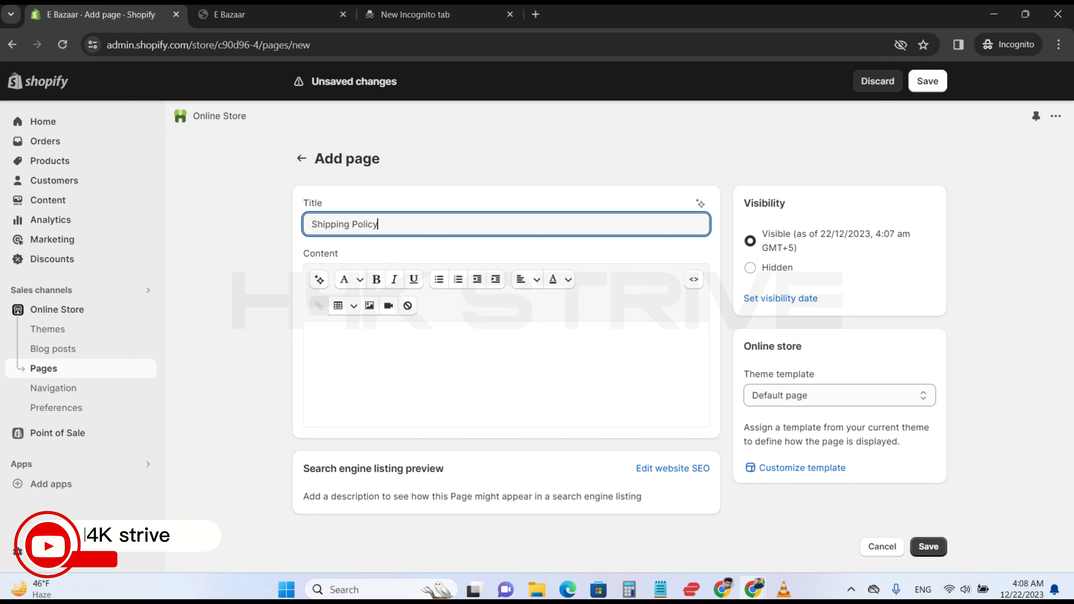
# Step: Copy the full text of the Shipping Policy file in the Shopiy data folder into the page's content
pyautogui.click(537, 589)
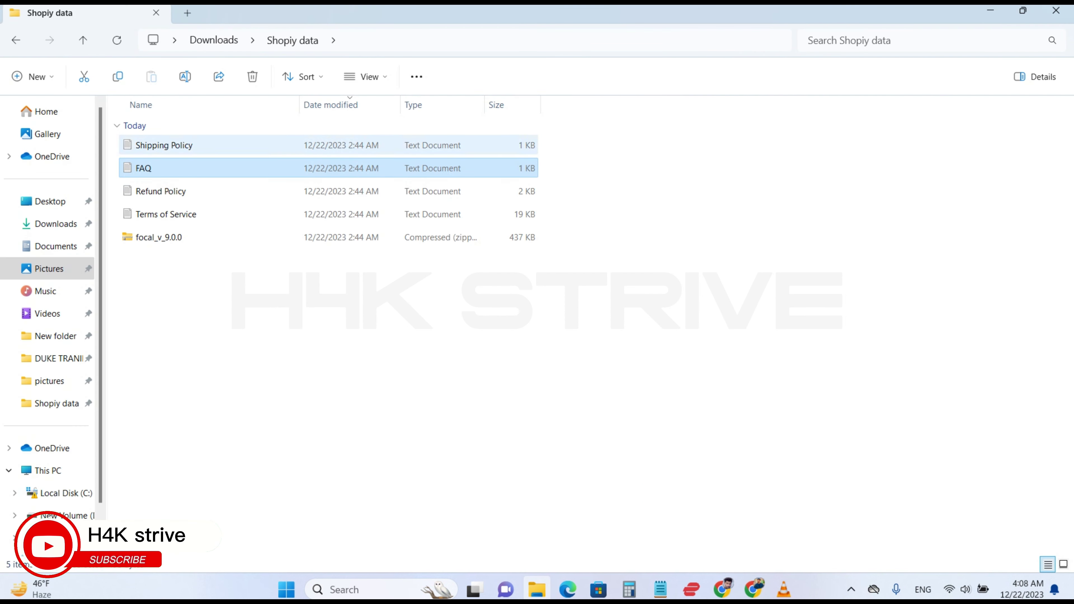
pyautogui.doubleClick(164, 145)
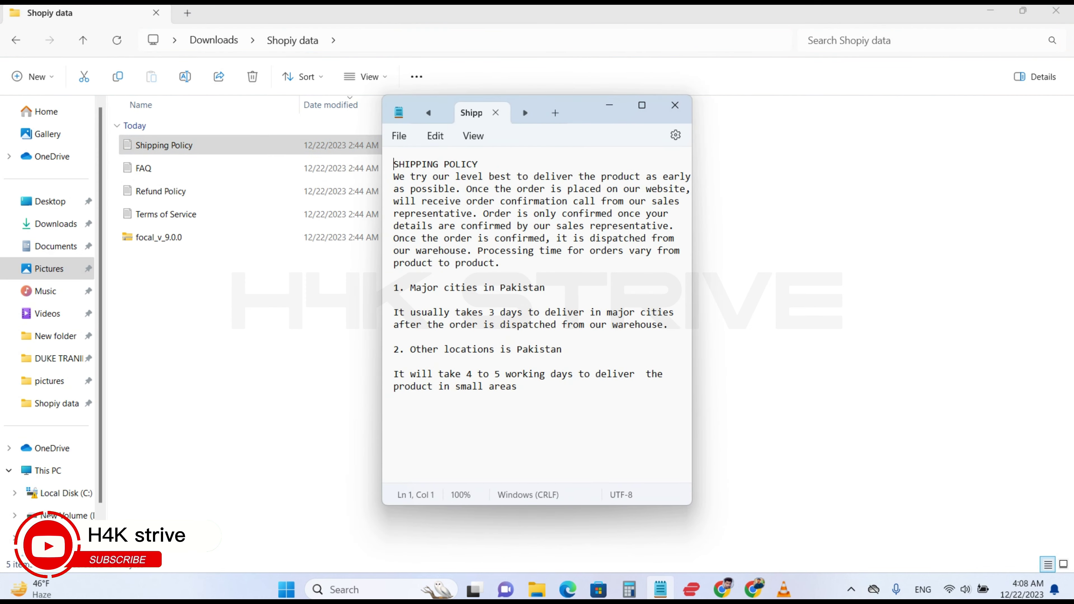
pyautogui.hotkey('ctrl', 'a')
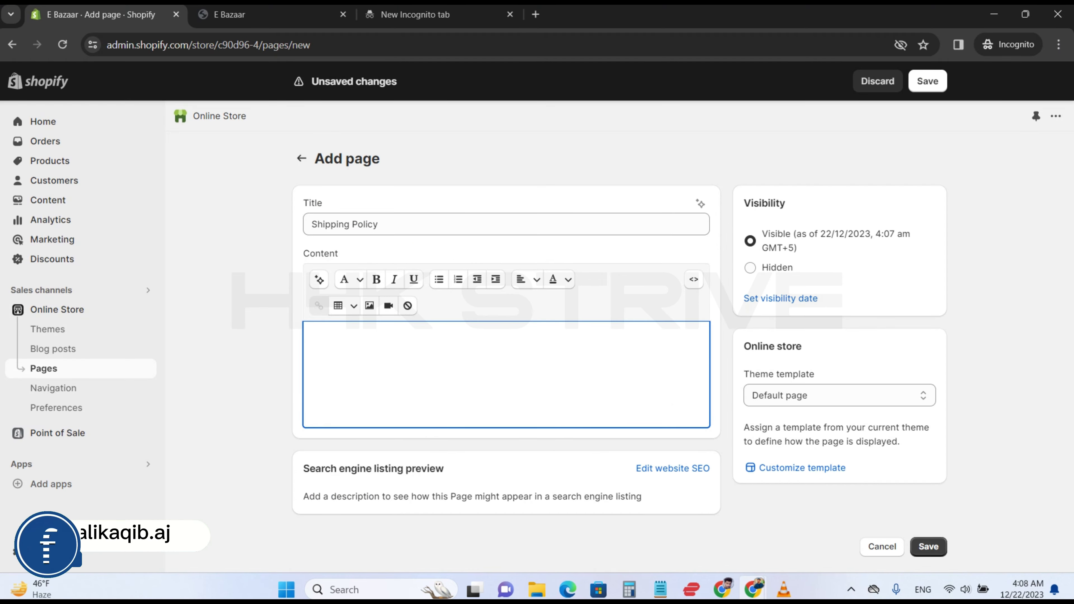
pyautogui.write('SHIPPING POLICY We try our level best to deliver the product as early as possible. Once the order is placed on our website, will receive order confirmation call from our sales representative. Order is only confirmed once your details are confirmed by our sales representative. Once the order is confirmed, it is dispatched from our warehouse. Processing time for orders vary from product to product.  1. Major cities in Pakistan  It usually takes 3 days to deliver in major cities after the order is dispatched from our warehouse.  2. Other locations is Pakistan  It will take 4 to 5 working days to deliver  the product in small areas')
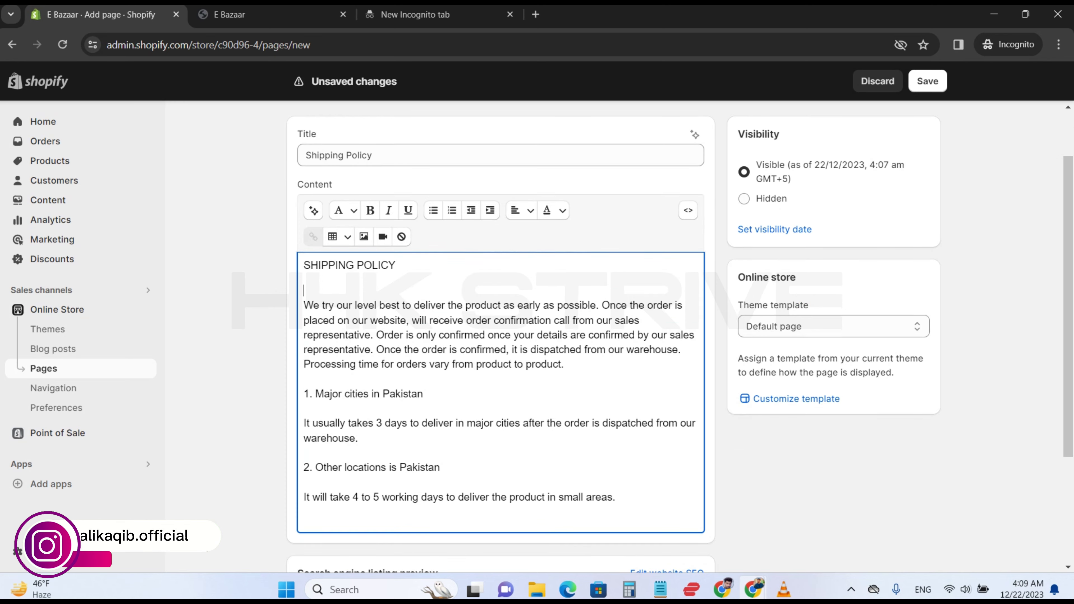
# Step: Check over the pasted shipping policy text and save the page
pyautogui.scroll(2, 500, 423)
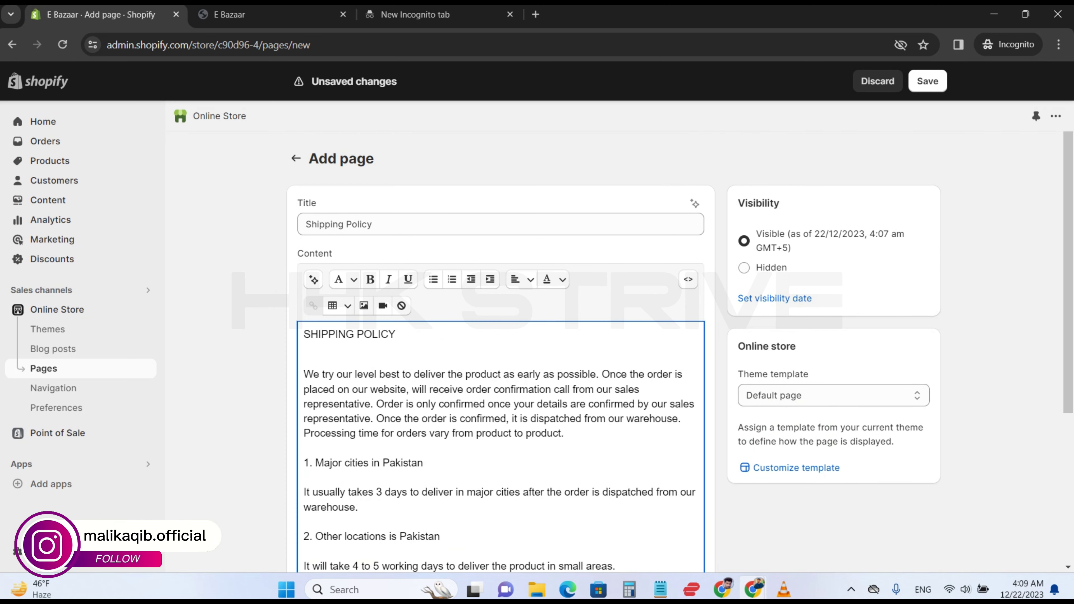
pyautogui.scroll(-3, 617, 339)
pyautogui.scroll(3, 501, 339)
pyautogui.click(927, 81)
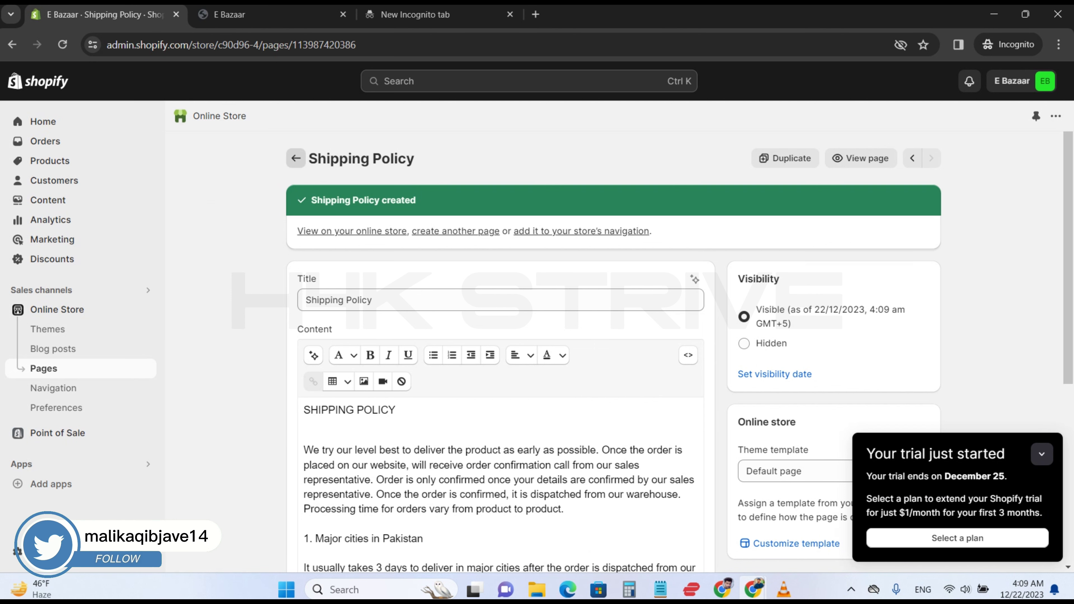
# Step: Return to the list of store pages and add a new page titled Refund Policy
pyautogui.click(296, 159)
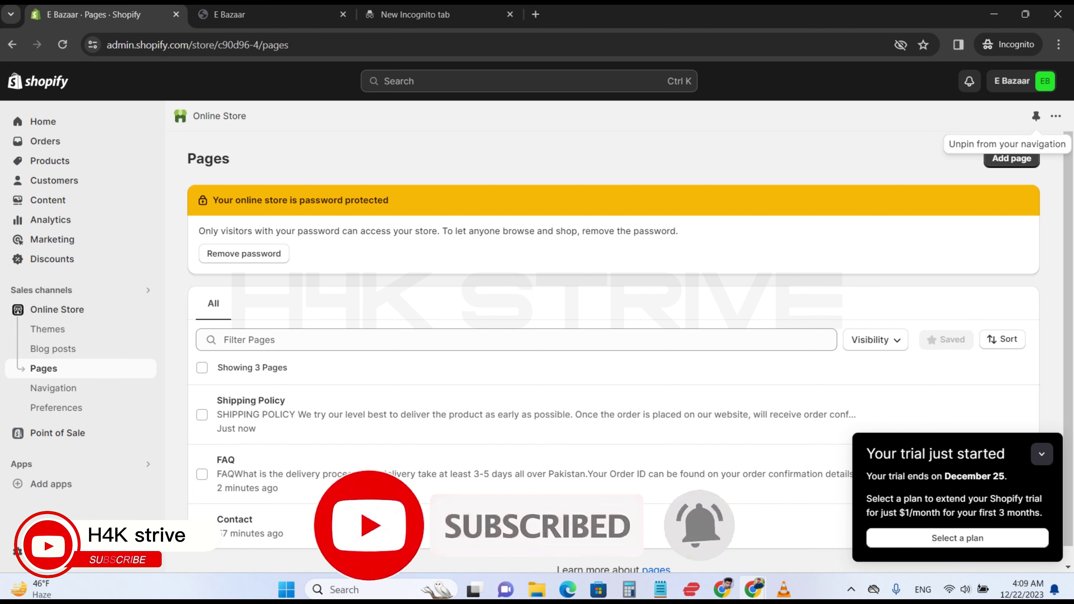
pyautogui.click(1011, 158)
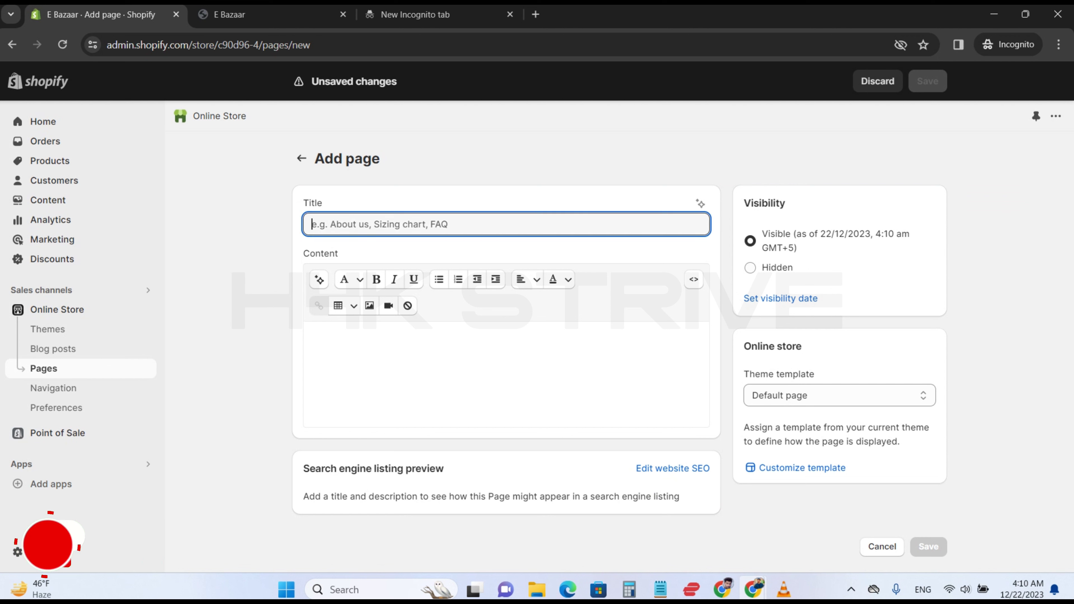
pyautogui.write('Refund Policy')
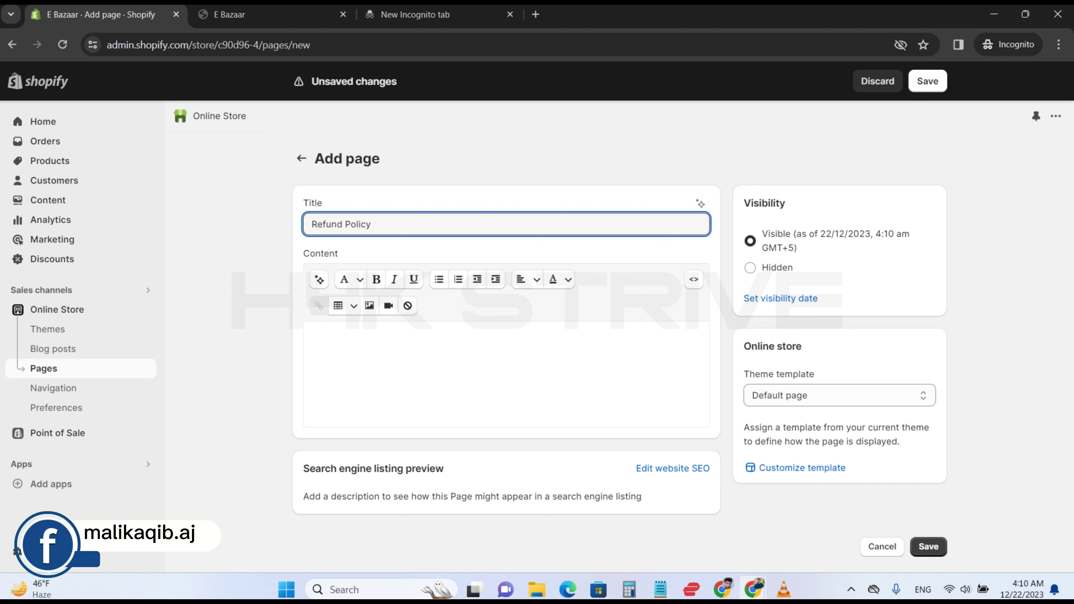
# Step: Fill the content with the Refund Policy file's text, replacing levity.pk with EBAZAAR and updating the contact e-mail, and save the page
pyautogui.click(310, 336)
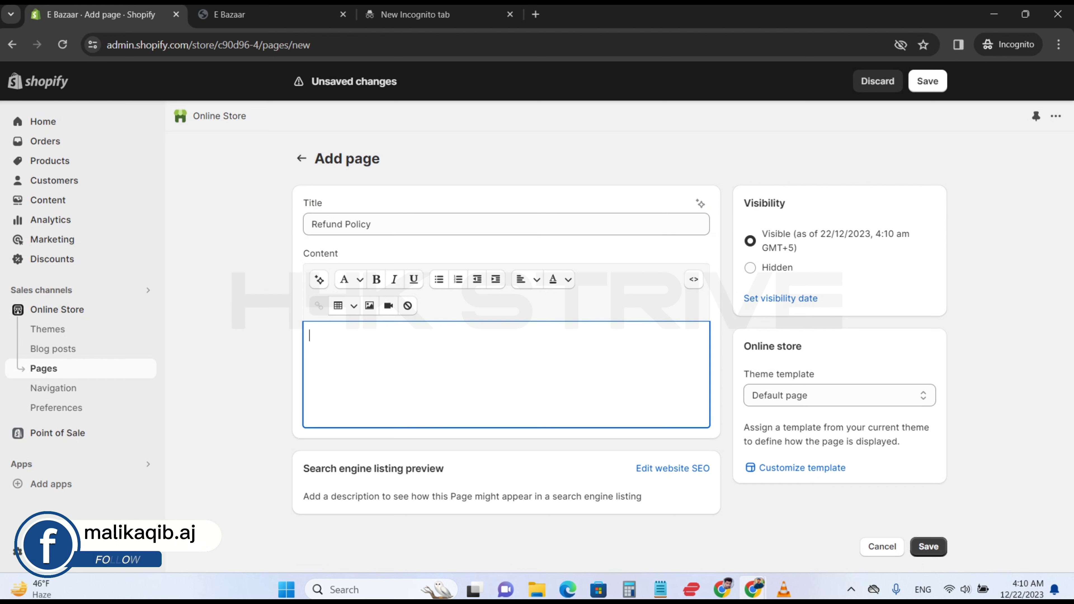
pyautogui.hotkey('alt', 'Tab')
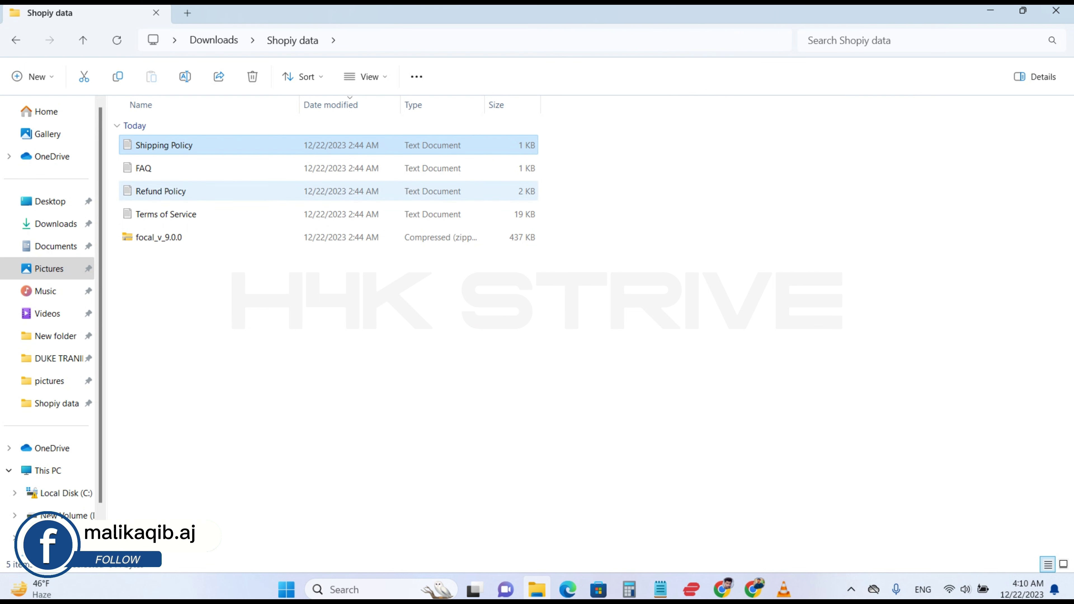
pyautogui.doubleClick(161, 191)
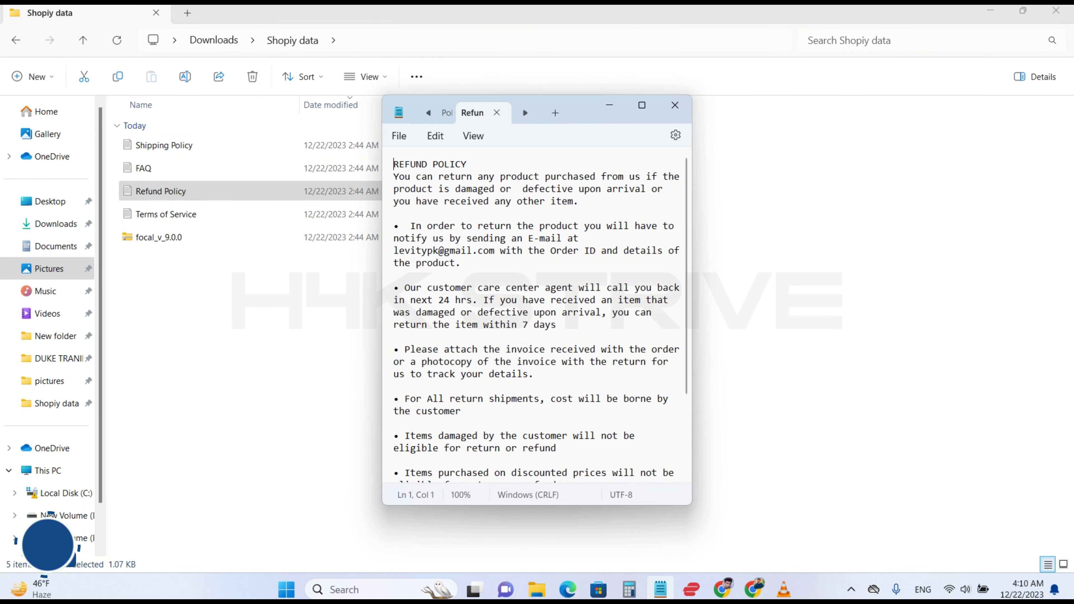
pyautogui.hotkey('ctrl', 'a')
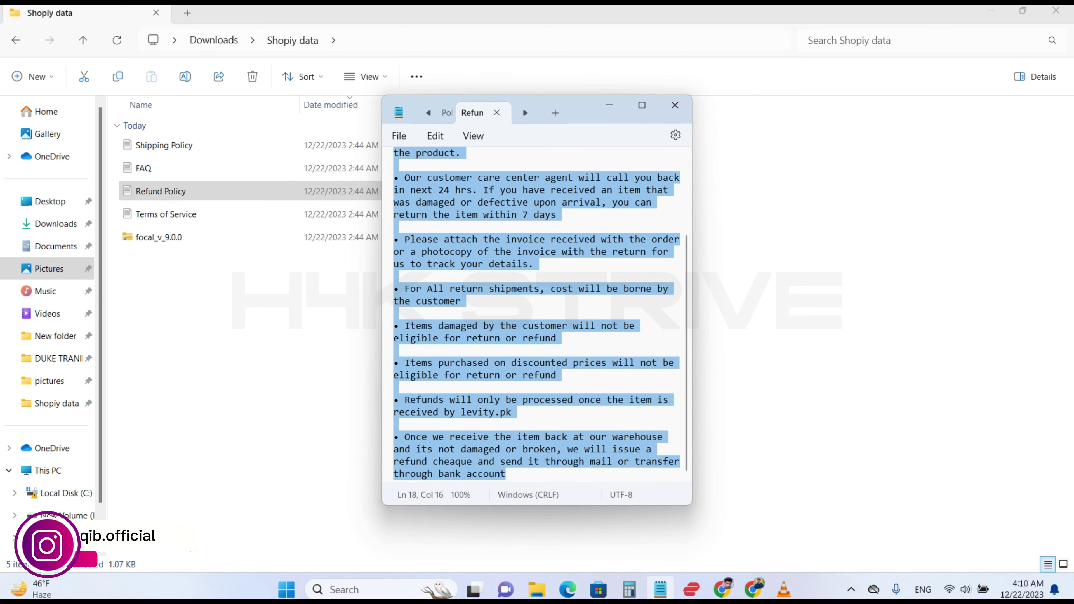
pyautogui.click(675, 105)
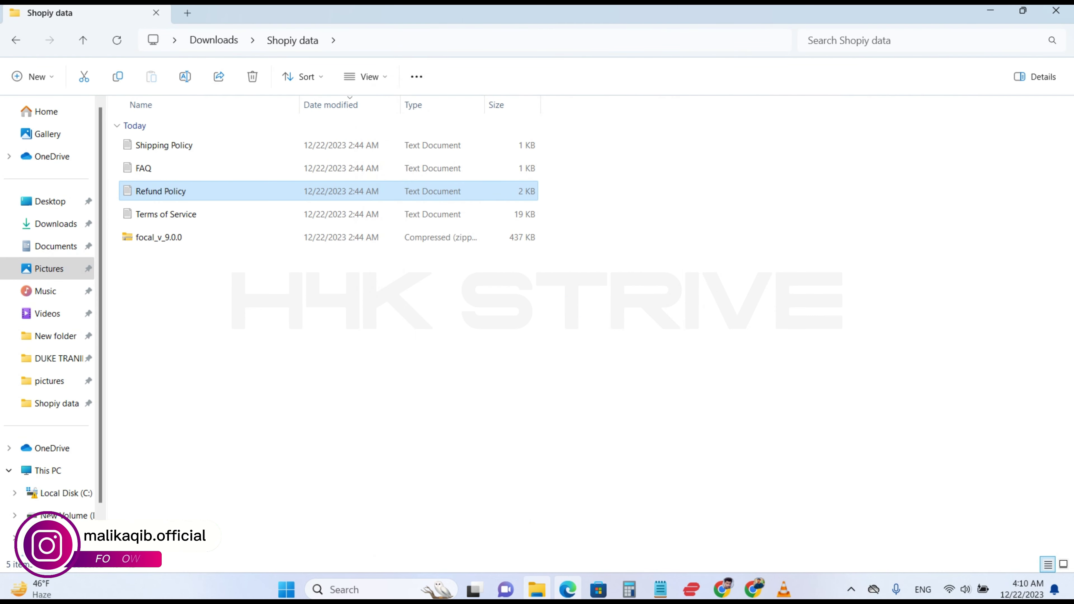
pyautogui.moveTo(753, 589)
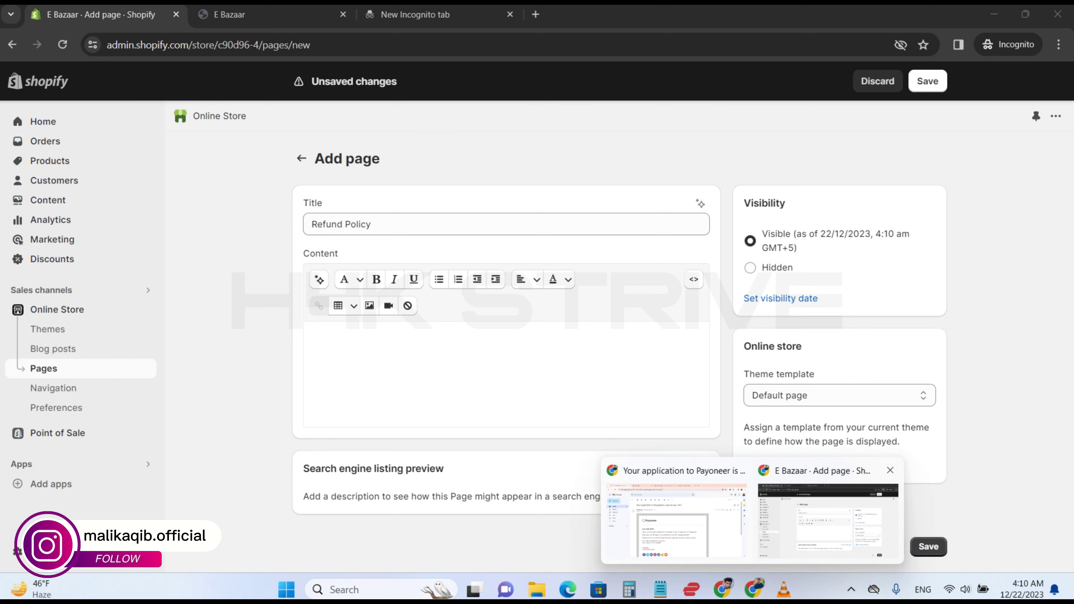
pyautogui.click(827, 521)
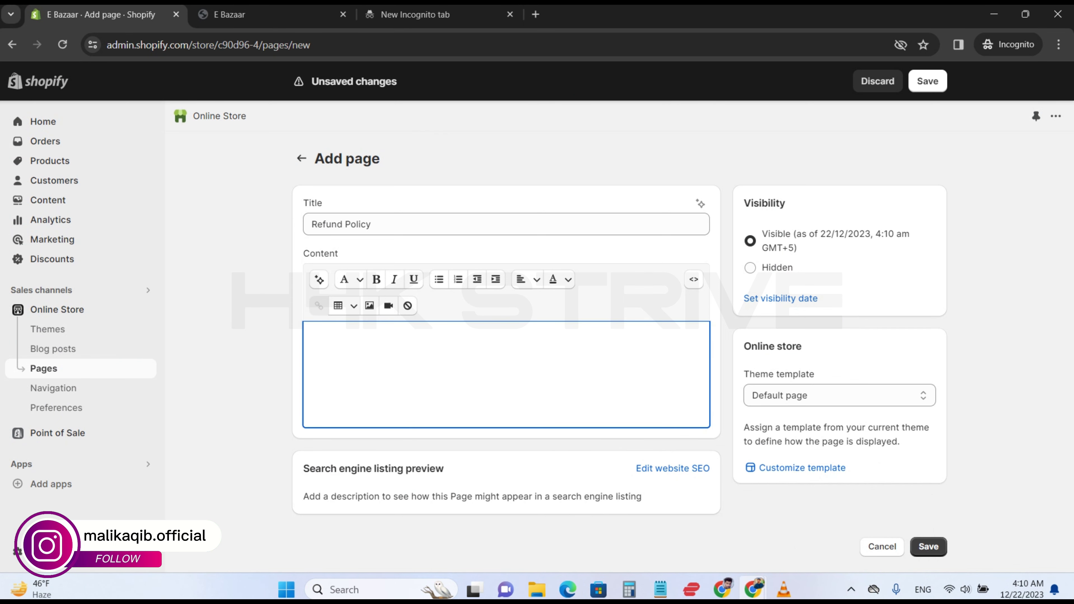
pyautogui.hotkey('ctrl', 'v')
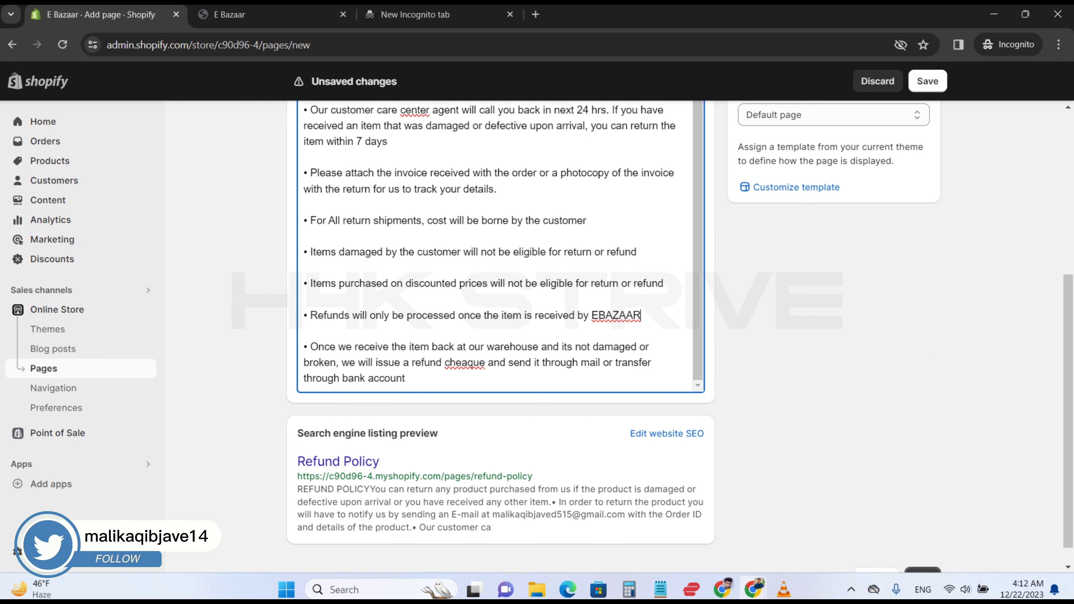
pyautogui.scroll(3, 499, 297)
pyautogui.click(927, 81)
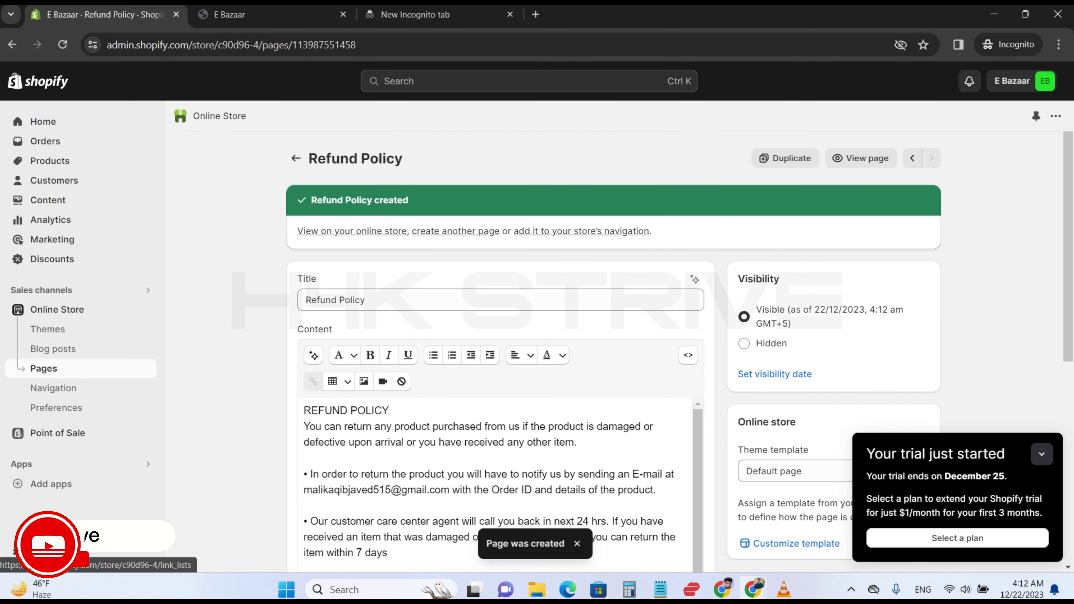
# Step: Return to the list of store pages and add a new page titled Terms of Services
pyautogui.click(296, 158)
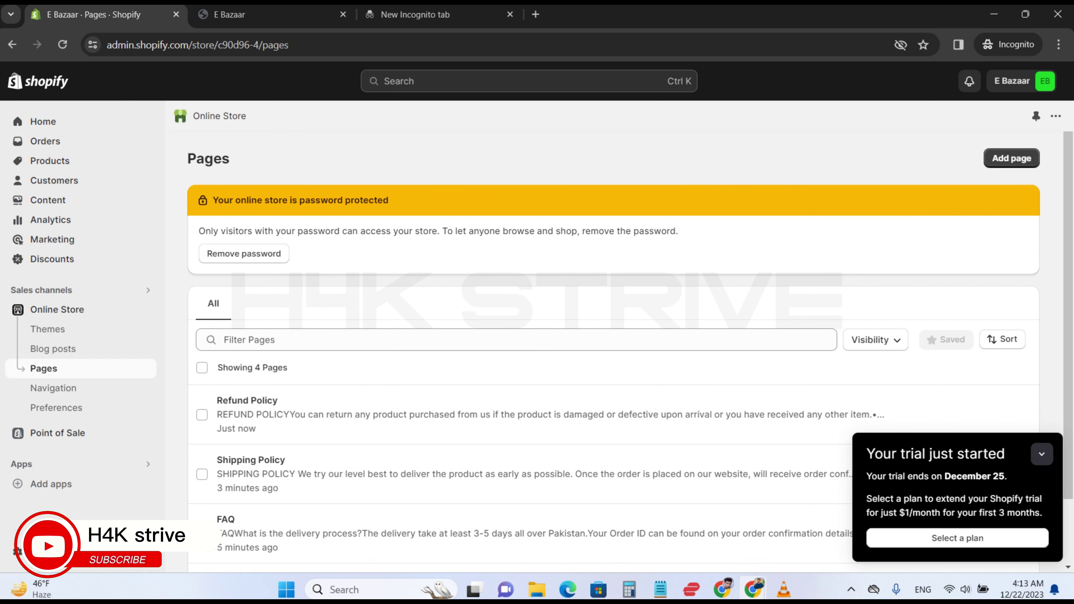
pyautogui.click(1011, 158)
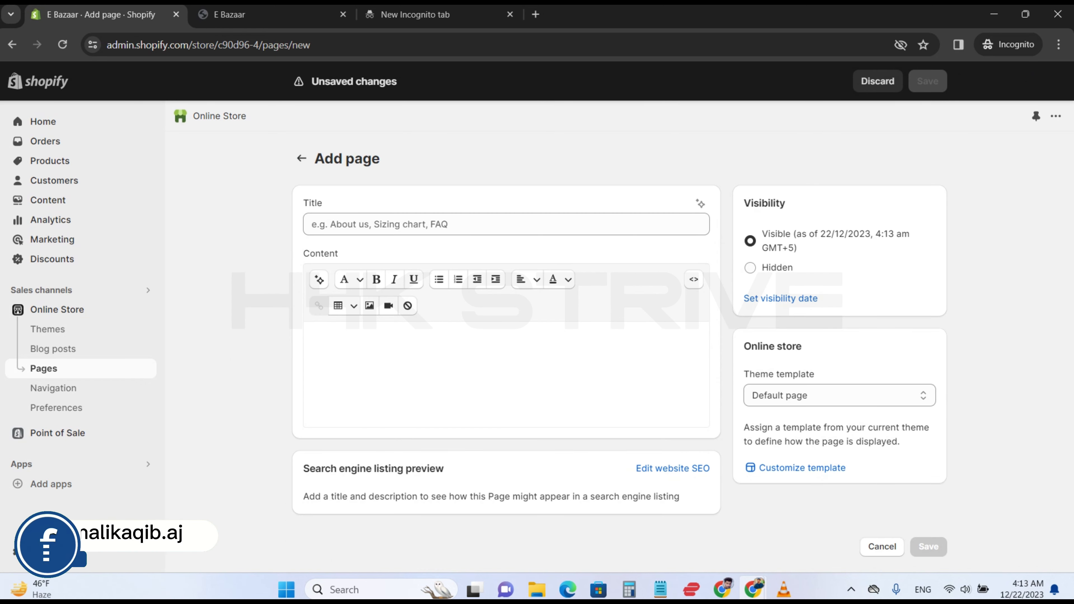
pyautogui.click(507, 224)
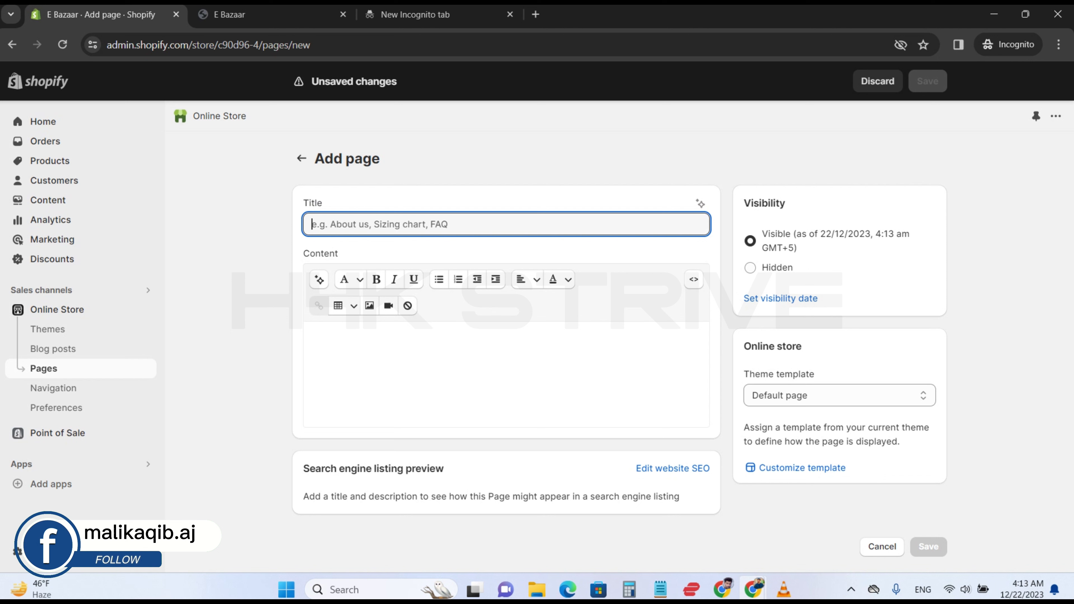
pyautogui.write('T')
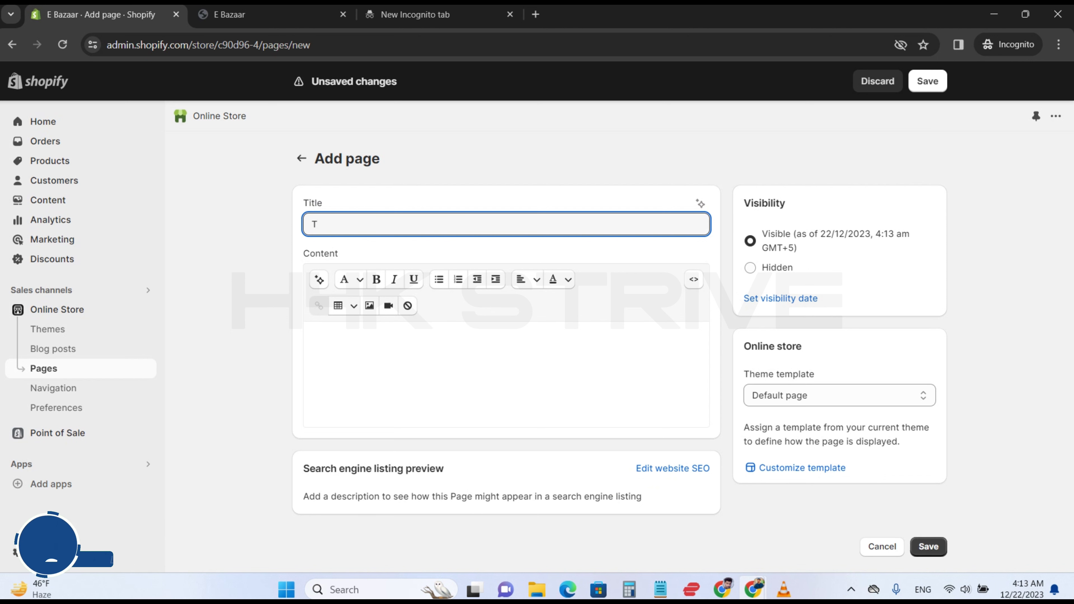
pyautogui.write('e')
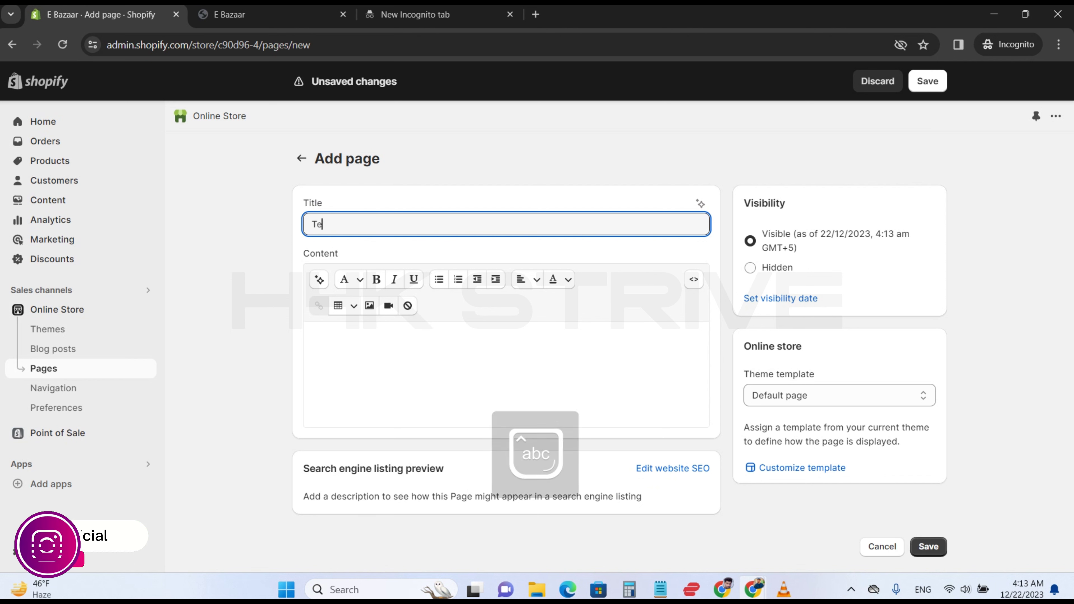
pyautogui.write('rm')
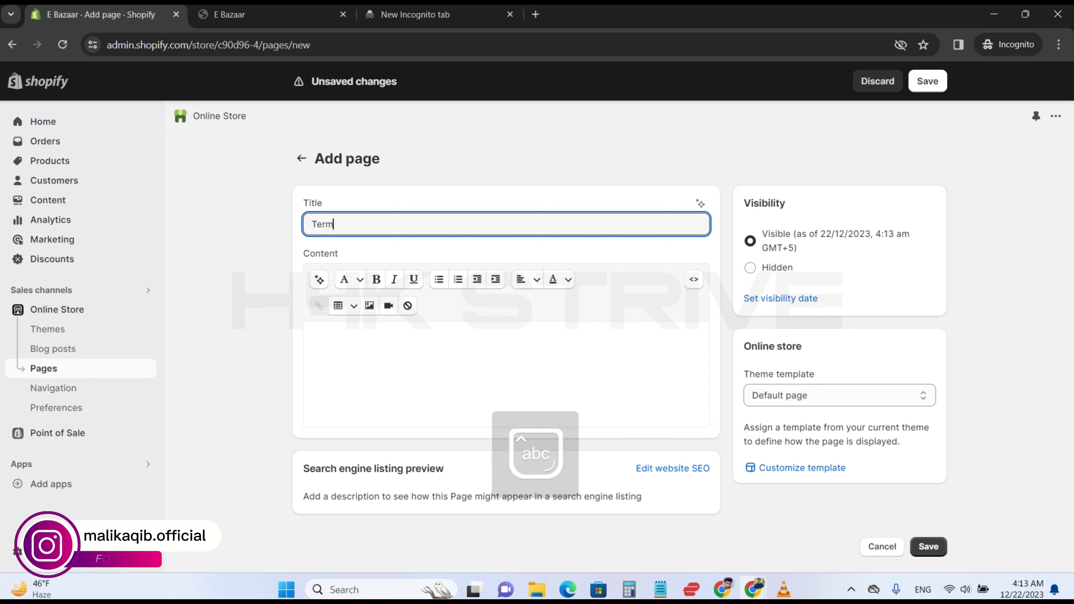
pyautogui.write('s of se')
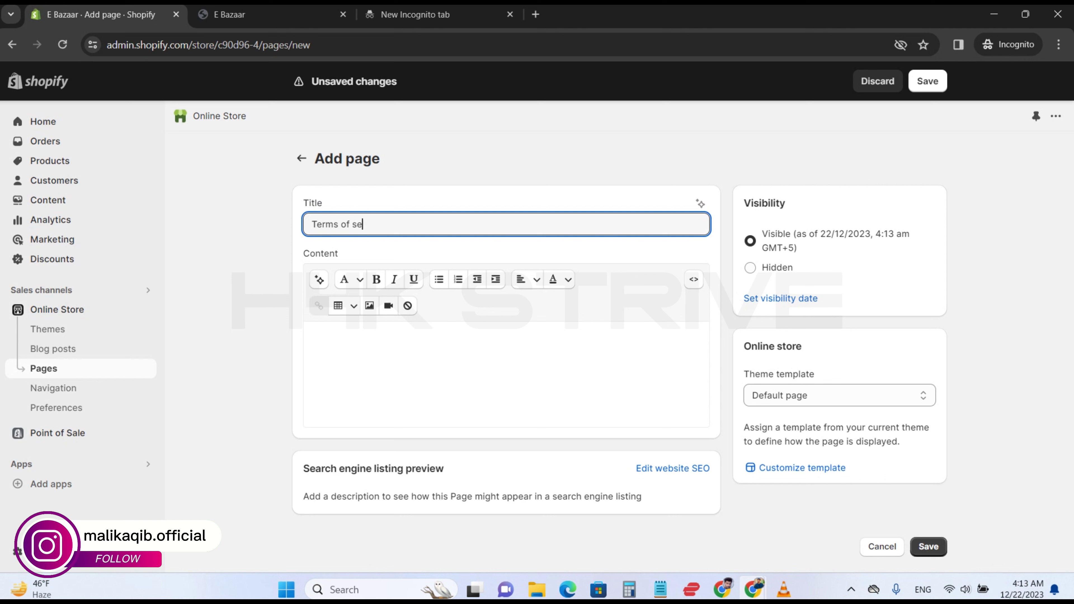
pyautogui.write('rvices')
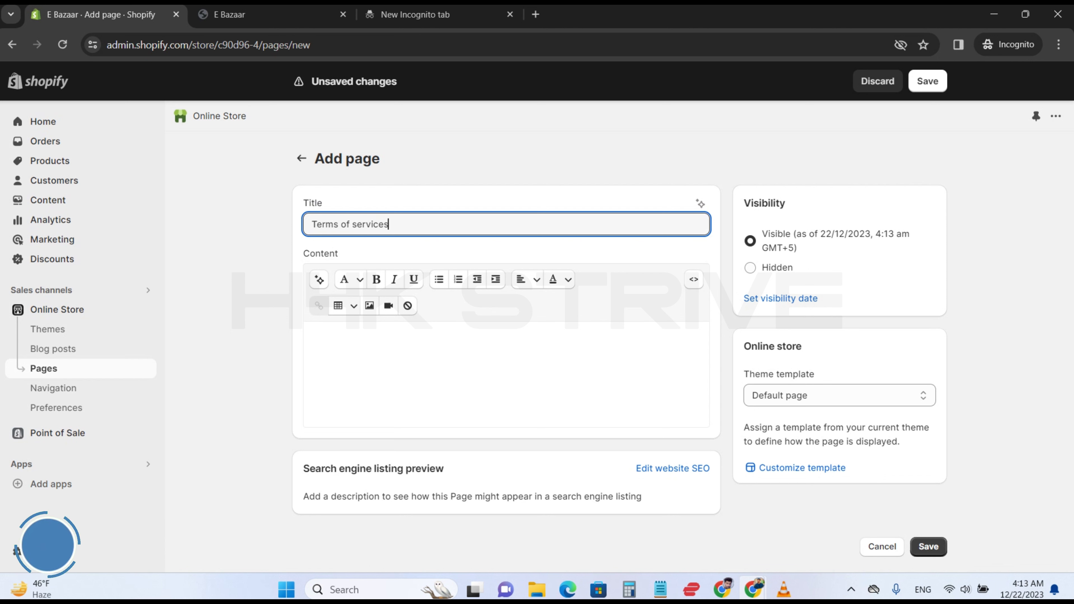
pyautogui.click(357, 225)
pyautogui.press('BackSpace')
pyautogui.write('S')
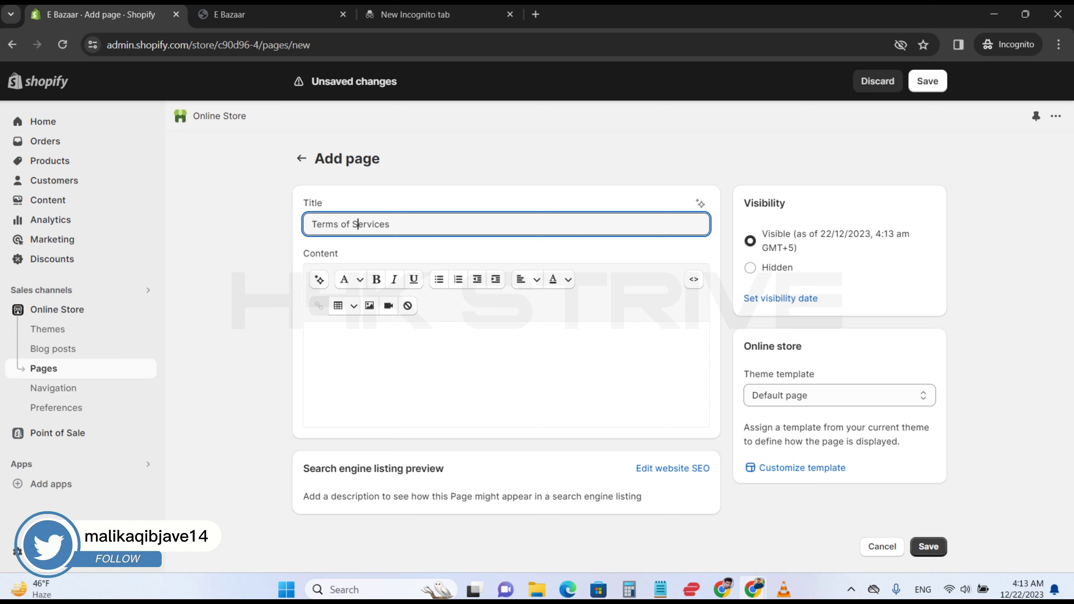
# Step: Copy the full text of the Terms of Service file into the page's content, with EBAZAAR replacing Levity as the operator name
pyautogui.click(310, 335)
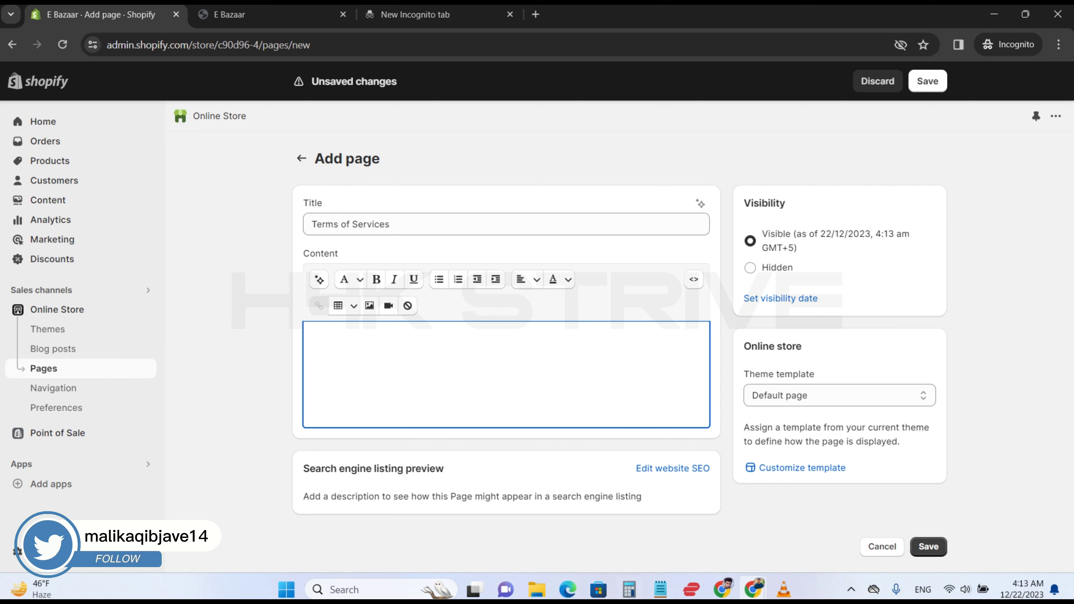
pyautogui.hotkey('alt', 'Tab')
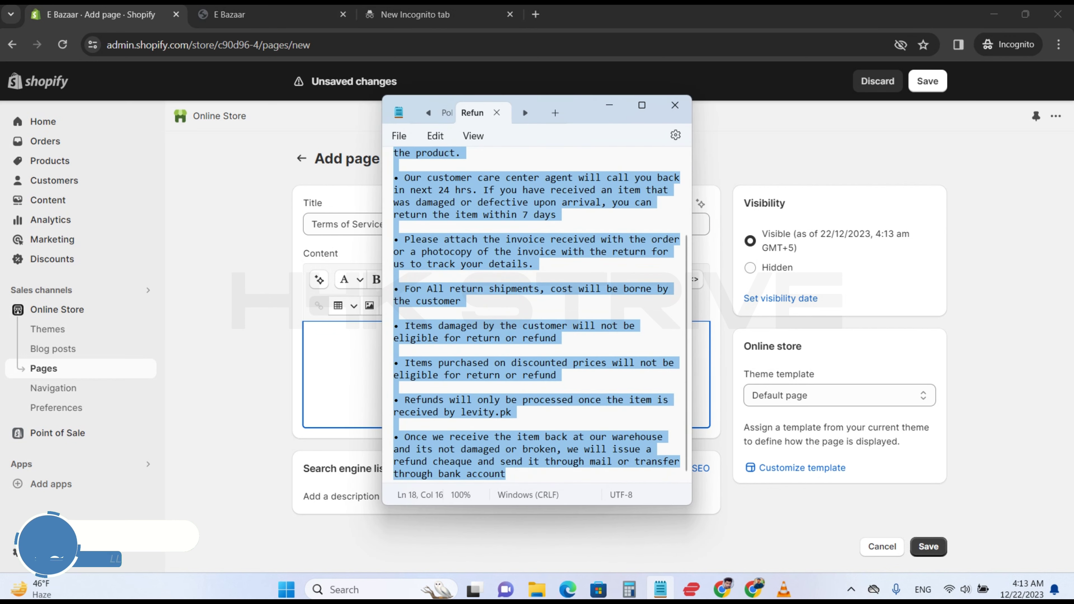
pyautogui.click(536, 589)
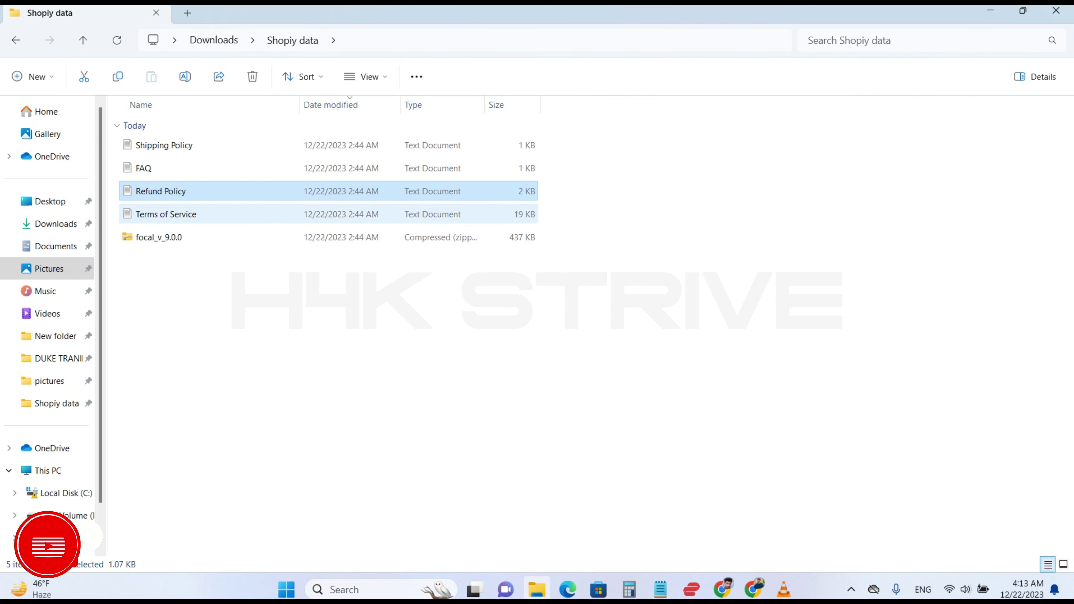
pyautogui.doubleClick(166, 214)
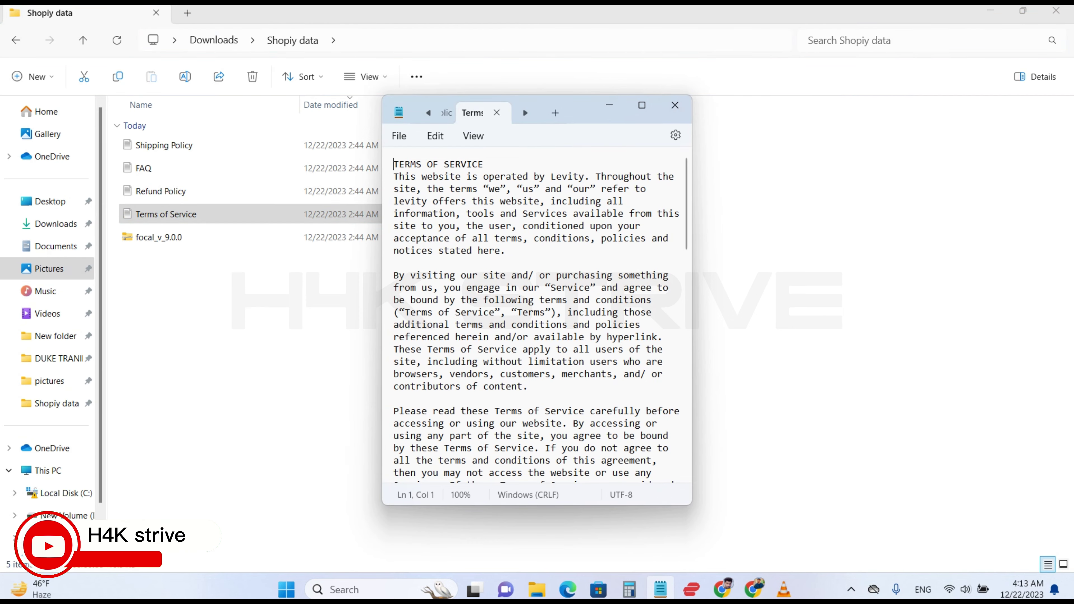
pyautogui.hotkey('ctrl', 'a')
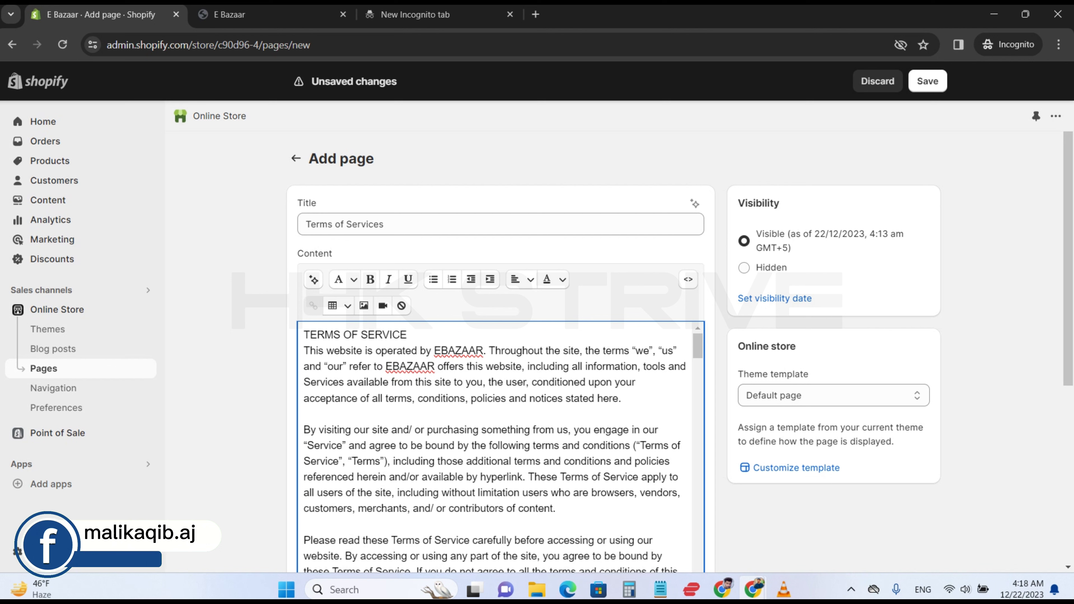
# Step: Save the Terms of Services page and reload it
pyautogui.click(1002, 304)
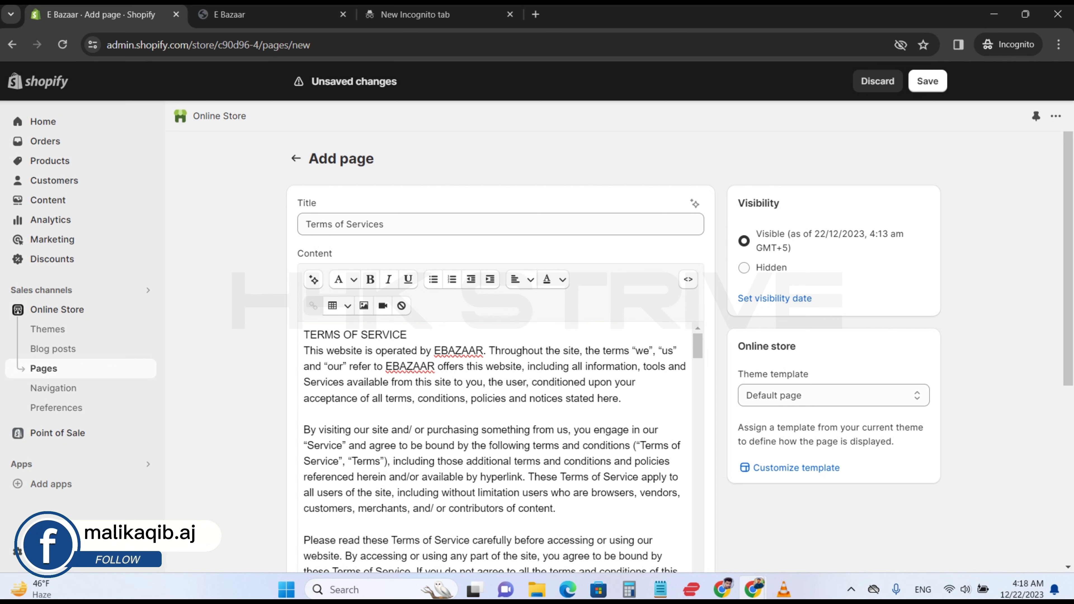
pyautogui.click(927, 80)
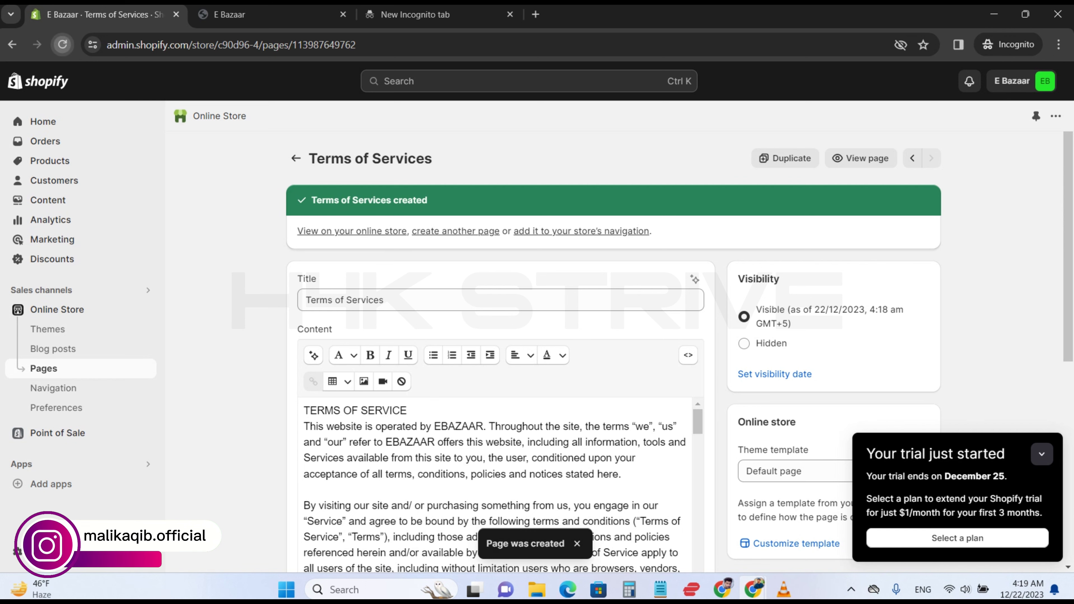
pyautogui.click(62, 44)
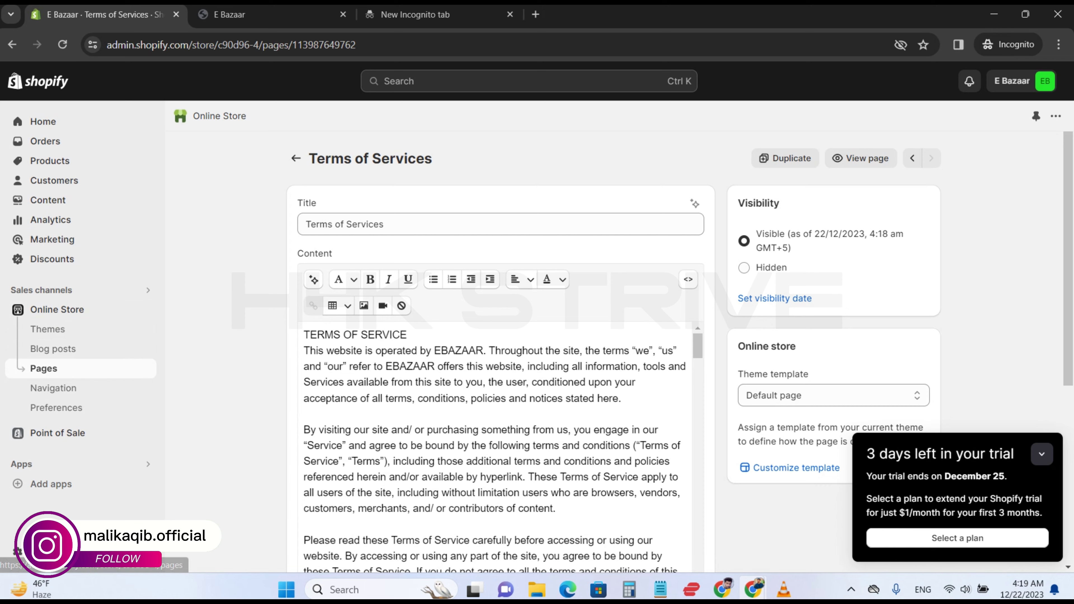
# Step: Review the list of store pages and look at the navigation links on the live storefront
pyautogui.click(44, 368)
pyautogui.scroll(-3, 528, 308)
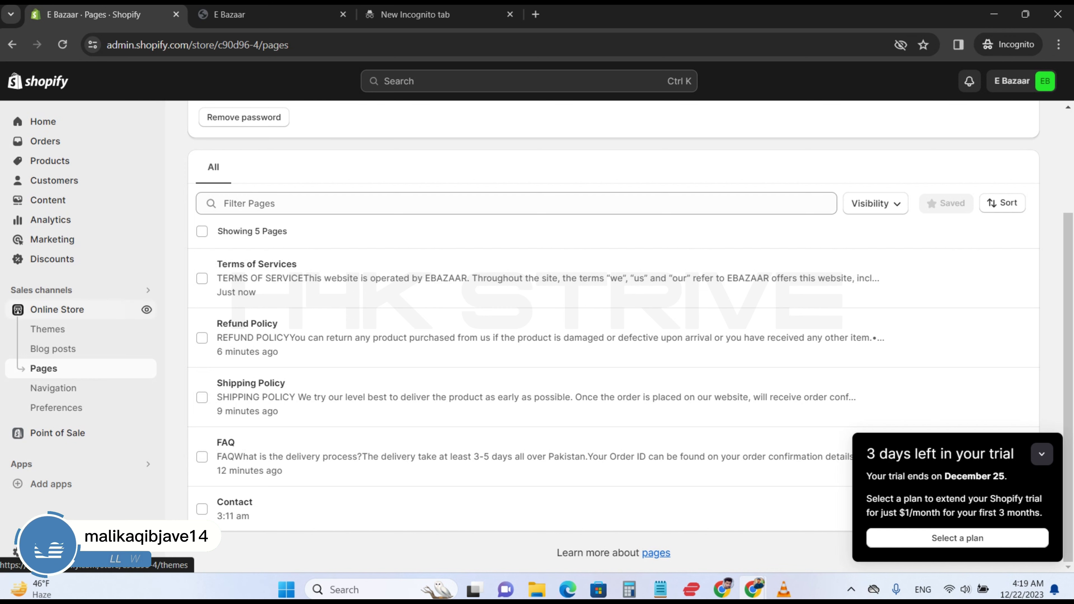
pyautogui.click(58, 309)
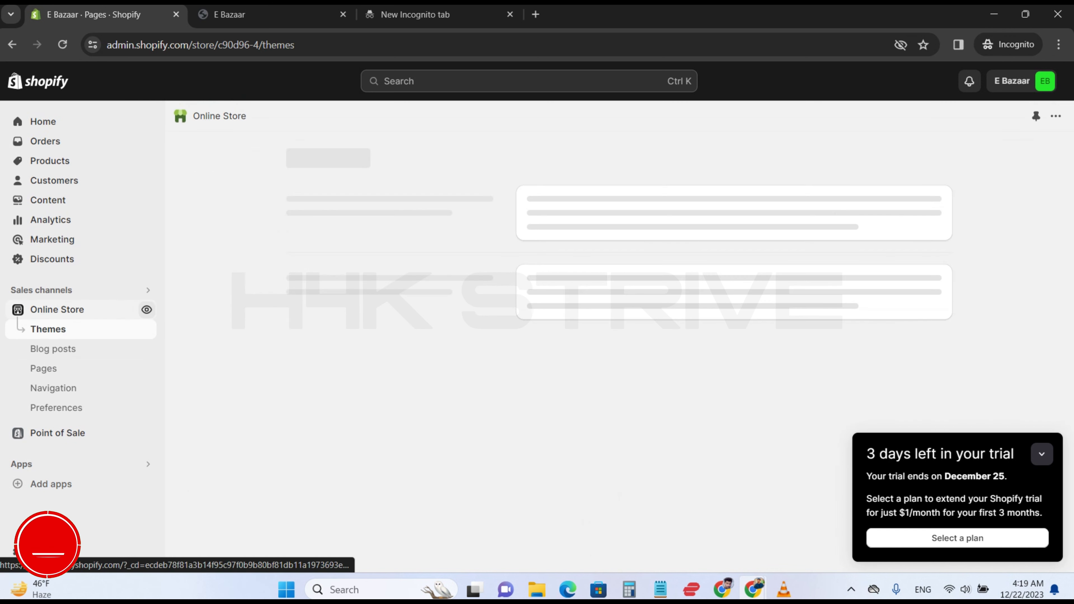
pyautogui.click(146, 309)
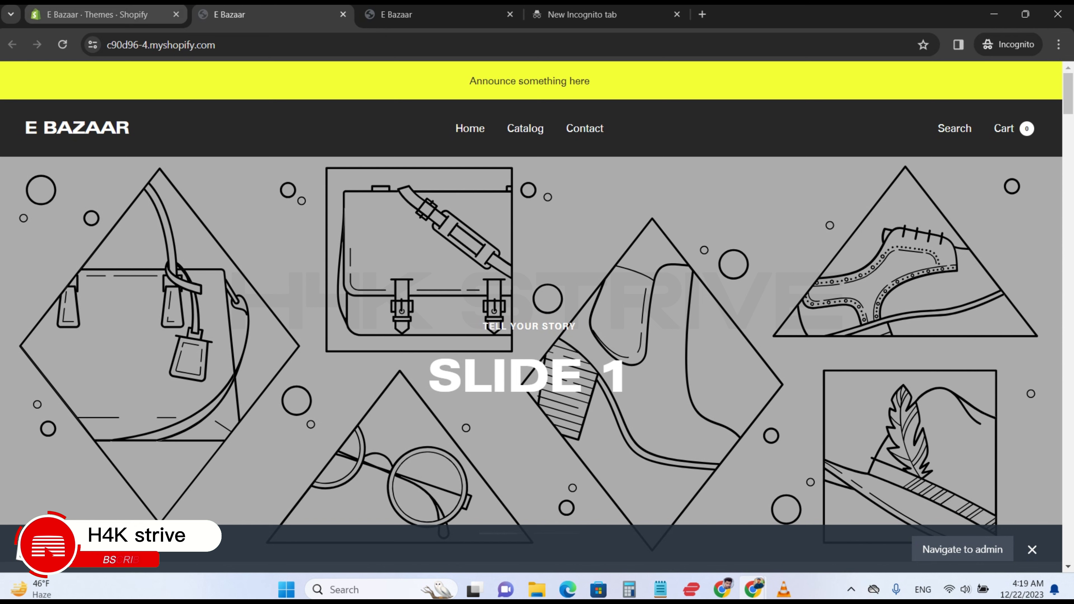
pyautogui.click(98, 15)
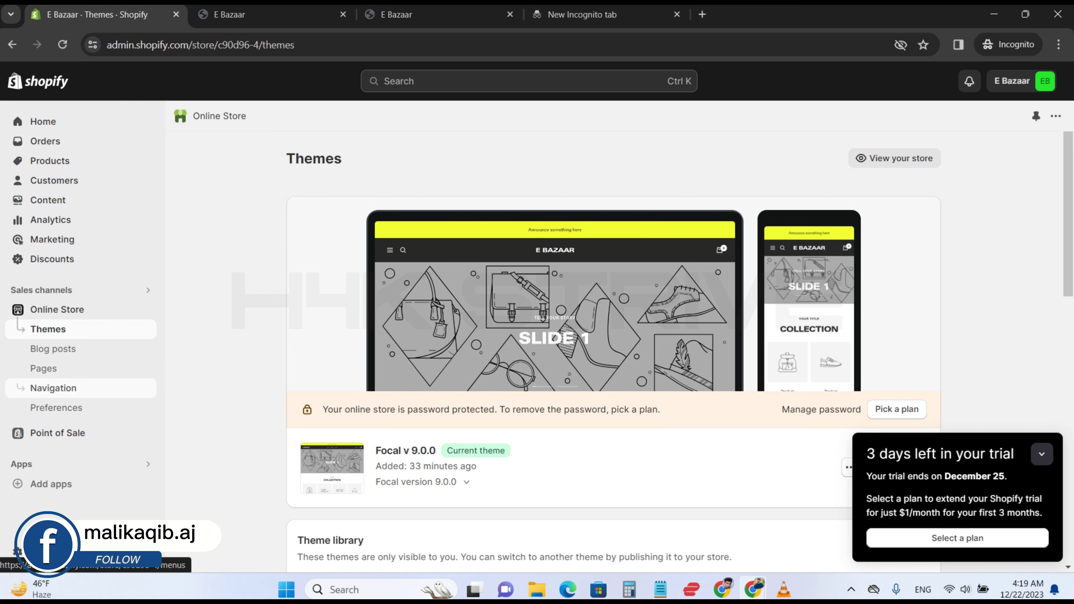
# Step: Open the store's Main menu for editing and compare its items with the storefront's header links
pyautogui.click(53, 388)
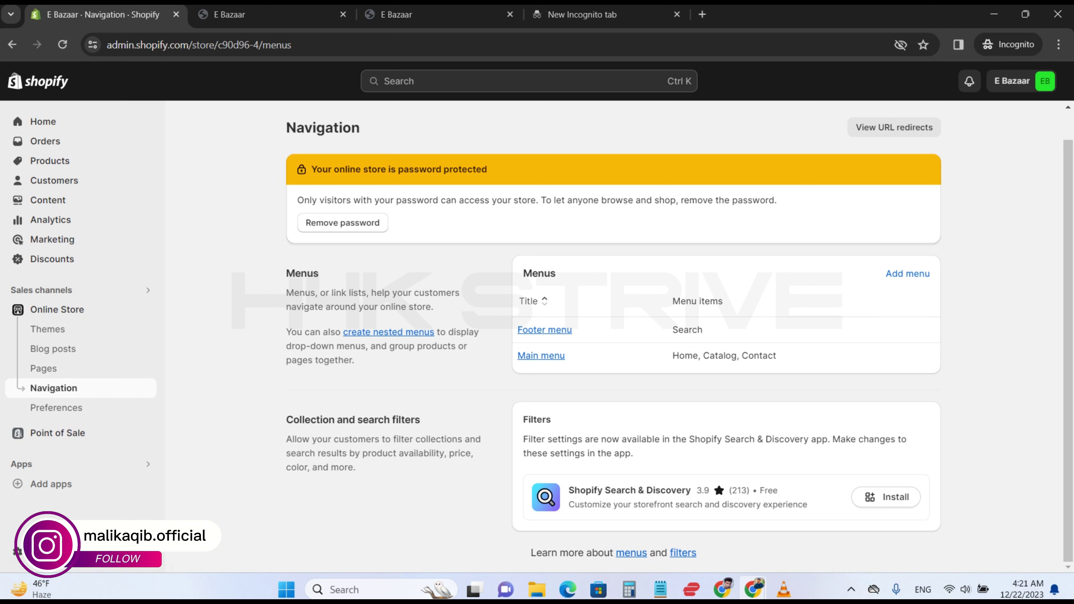
pyautogui.click(541, 356)
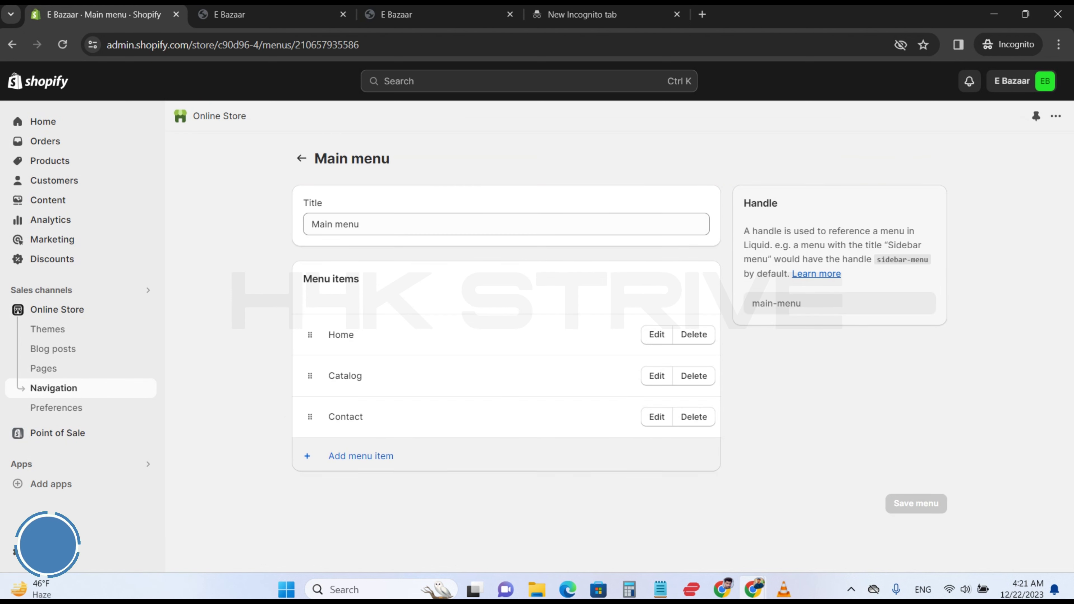
pyautogui.hotkey('ctrl', 'Tab')
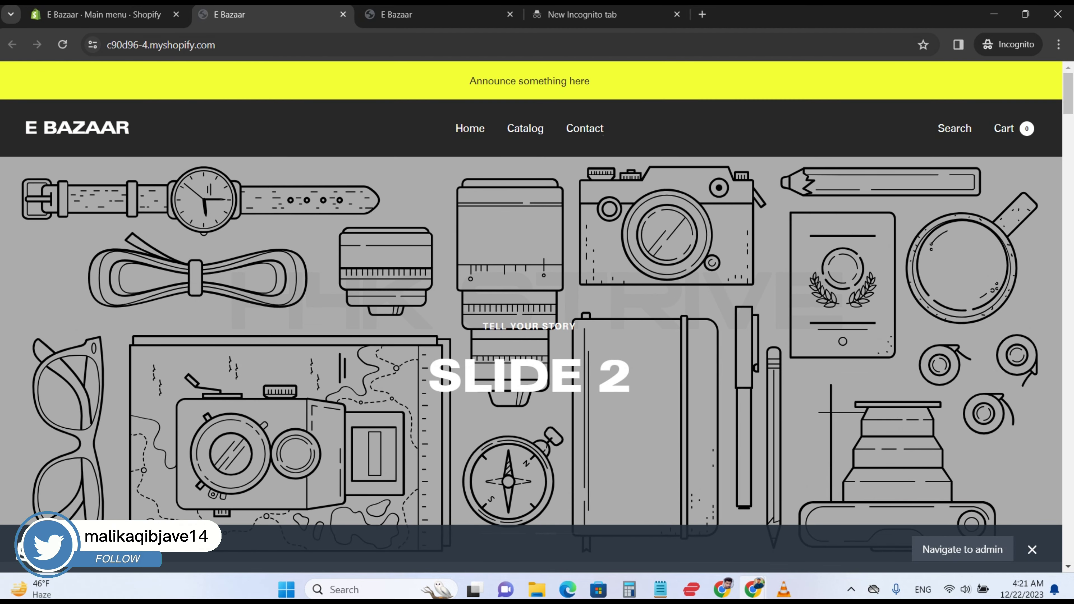
pyautogui.hotkey('ctrl', 'shift', 'Tab')
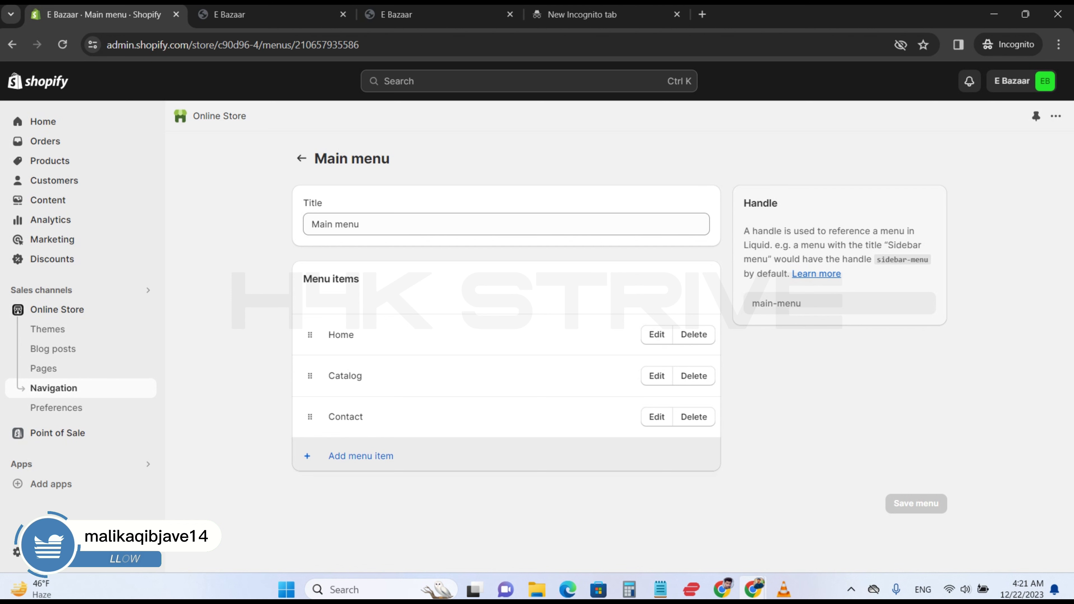
# Step: Add a menu item named FAQ to the main menu, linked to the FAQ page
pyautogui.click(361, 456)
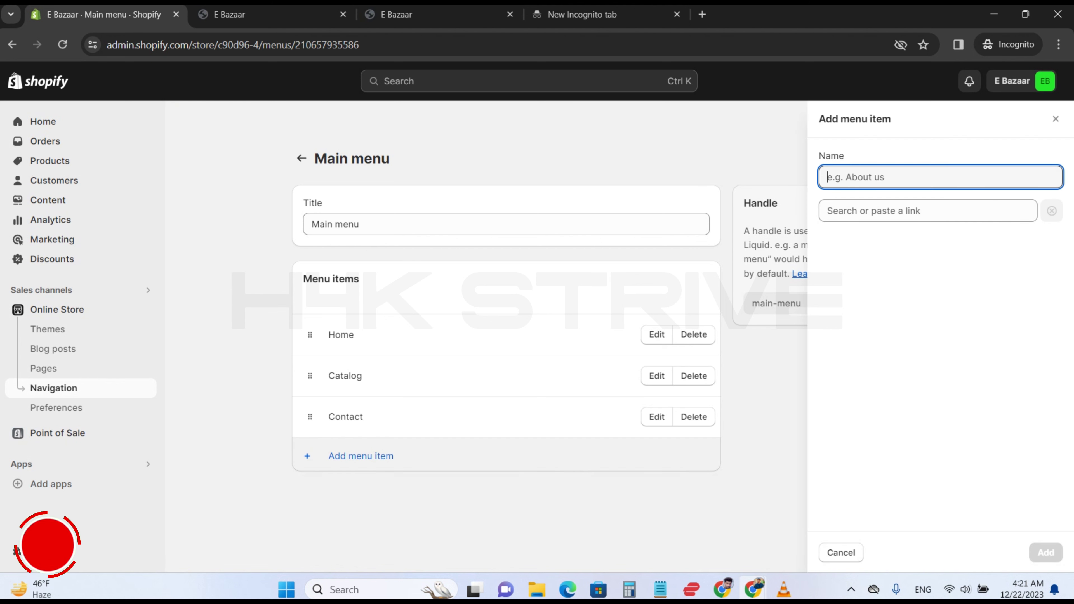
pyautogui.press('capslock')
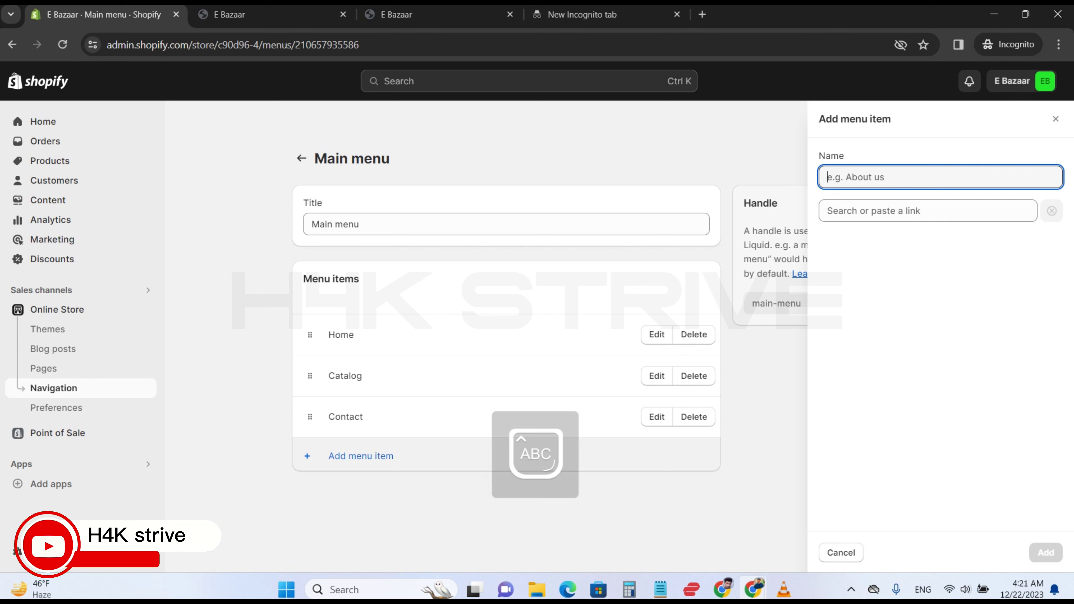
pyautogui.write('F')
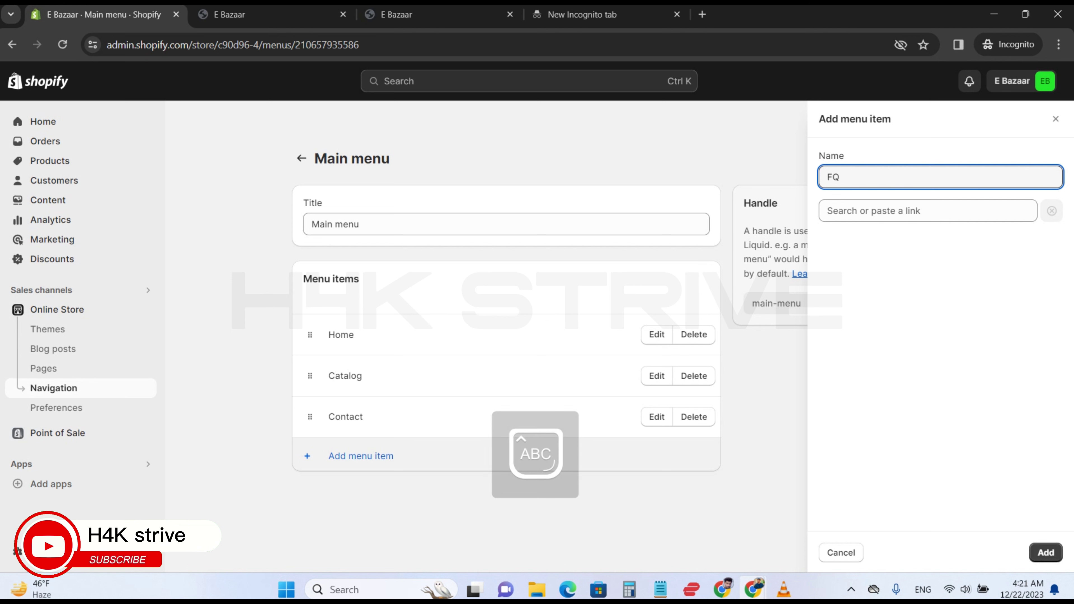
pyautogui.write('AQ')
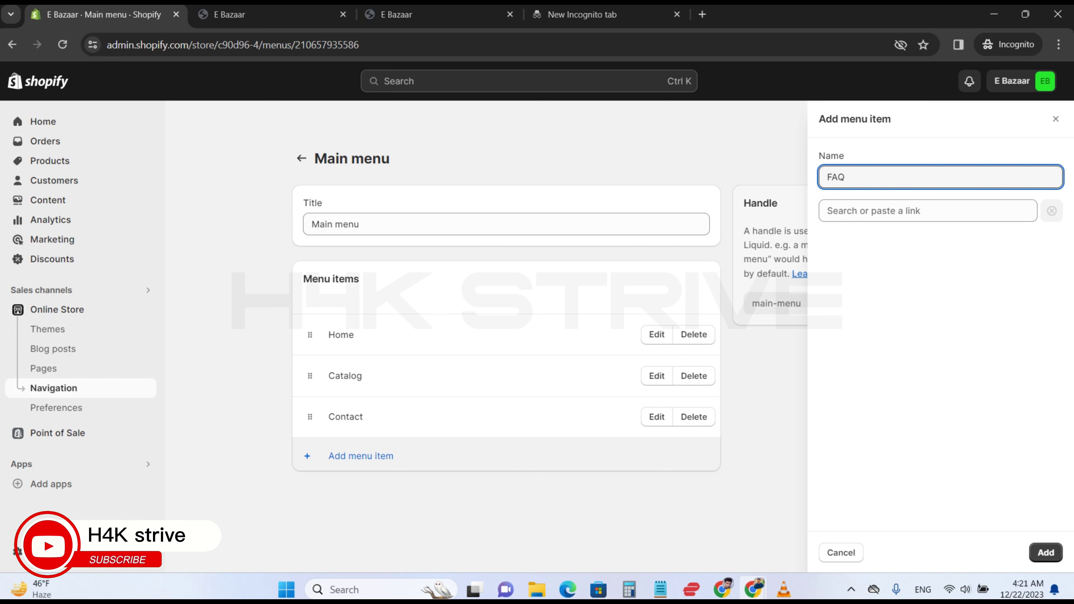
pyautogui.click(927, 211)
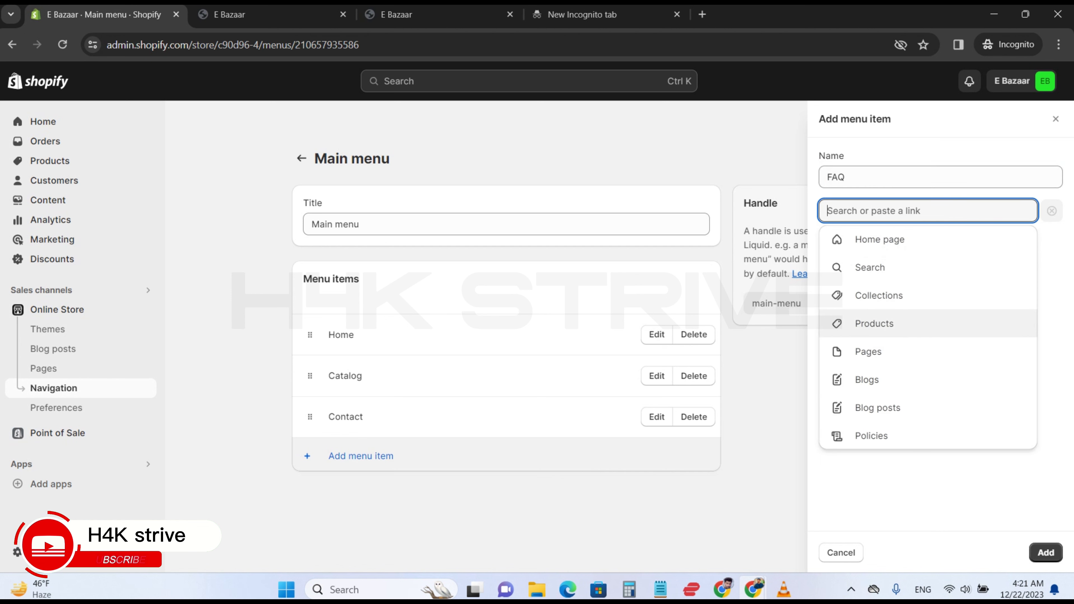
pyautogui.click(868, 352)
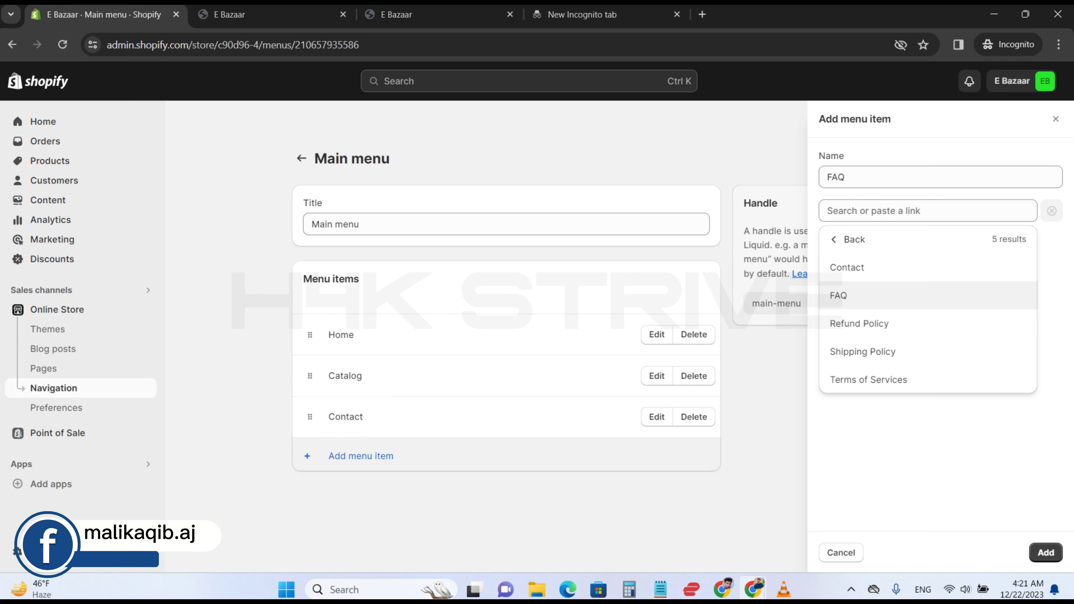
pyautogui.click(858, 296)
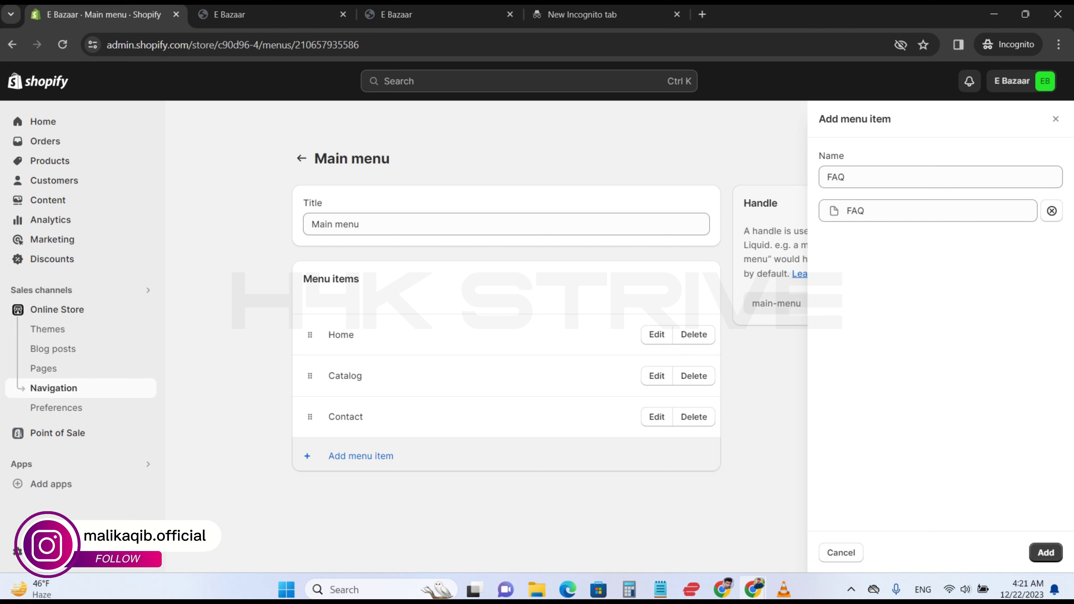
pyautogui.click(1046, 552)
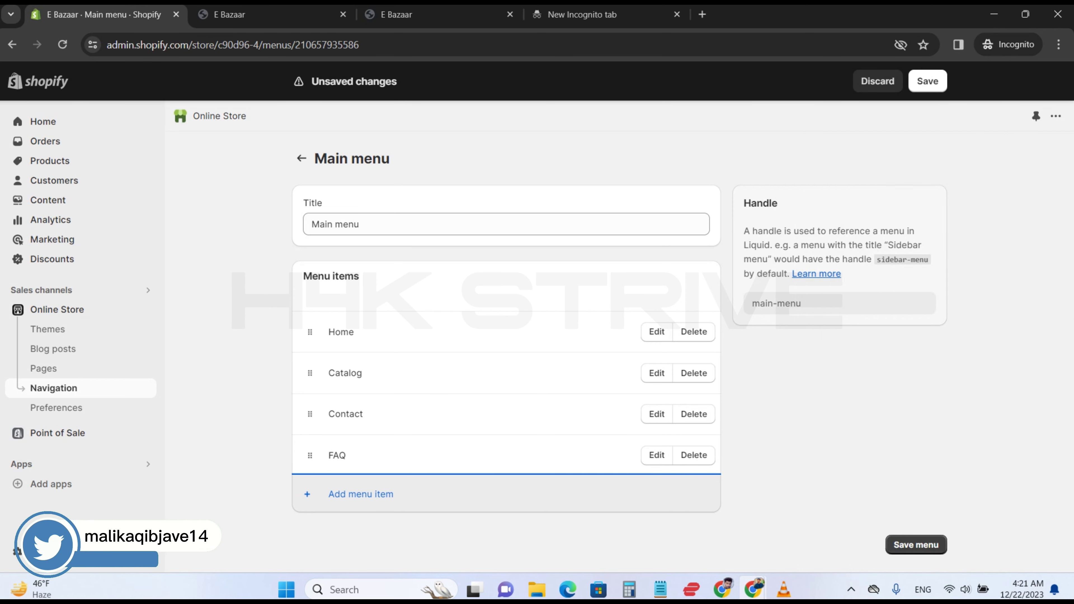
# Step: Save the main menu and view the online store to check its header links
pyautogui.click(57, 310)
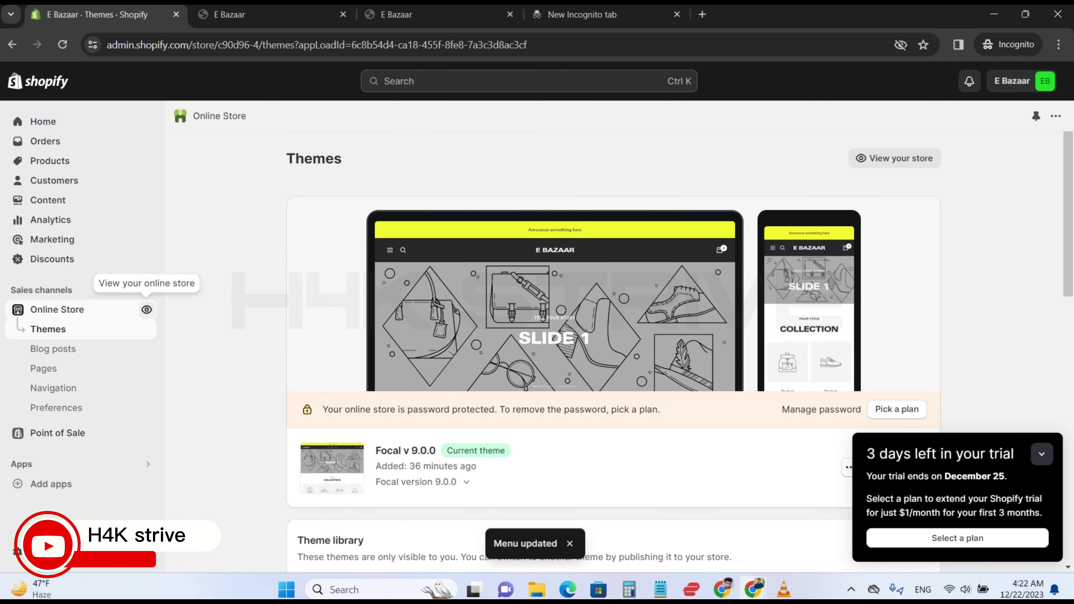
pyautogui.click(146, 309)
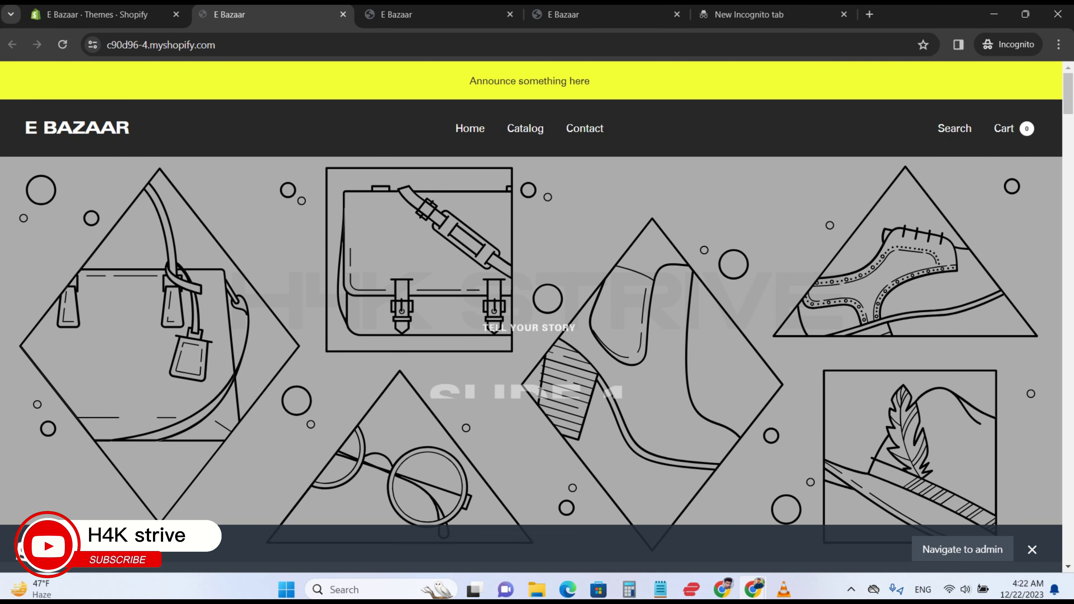
# Step: Reorder the main menu so FAQ sits between Catalog and Contact, and view the storefront header
pyautogui.click(97, 15)
pyautogui.click(53, 388)
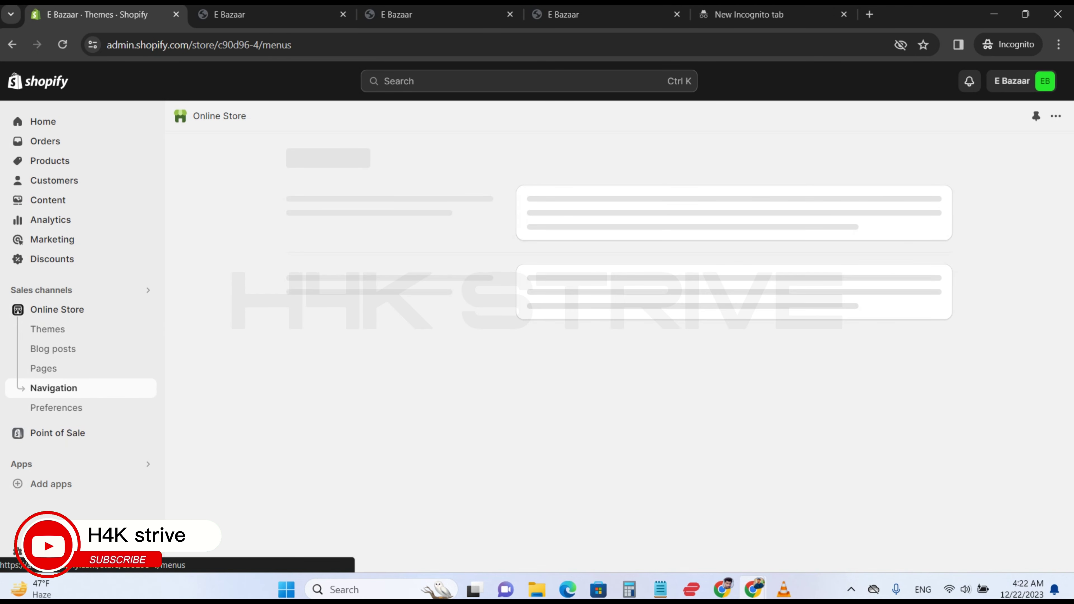
pyautogui.click(541, 386)
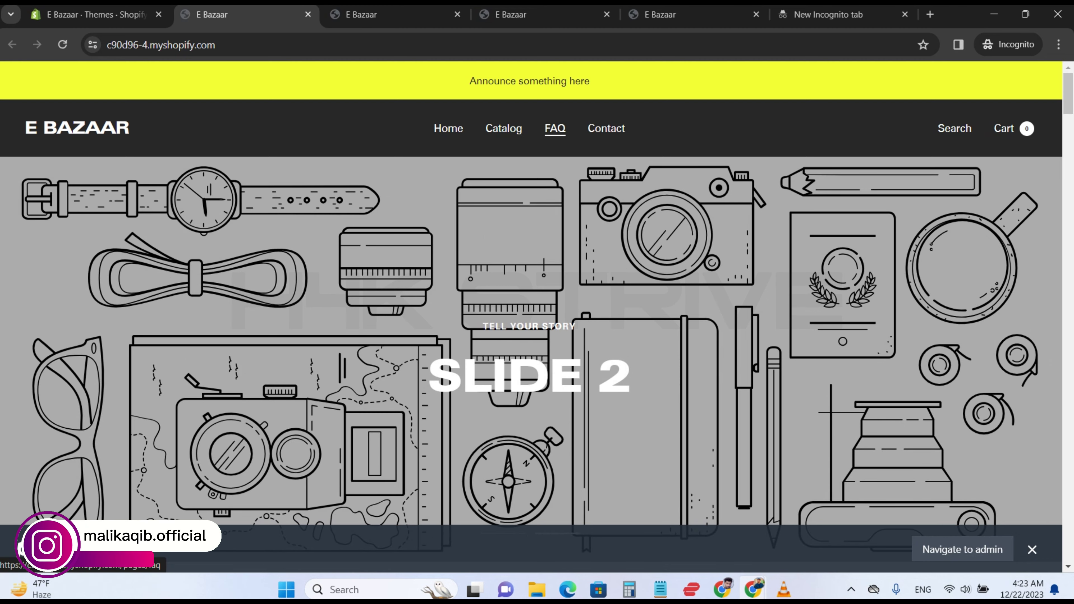
# Step: Return to the store's navigation settings and open the Footer menu for editing
pyautogui.click(97, 15)
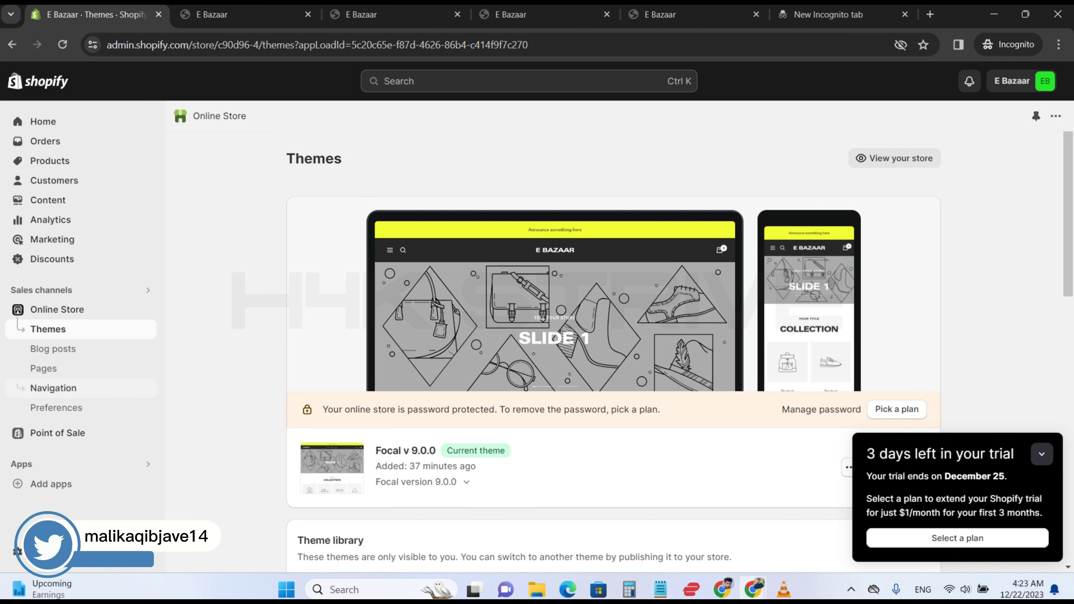
pyautogui.click(53, 388)
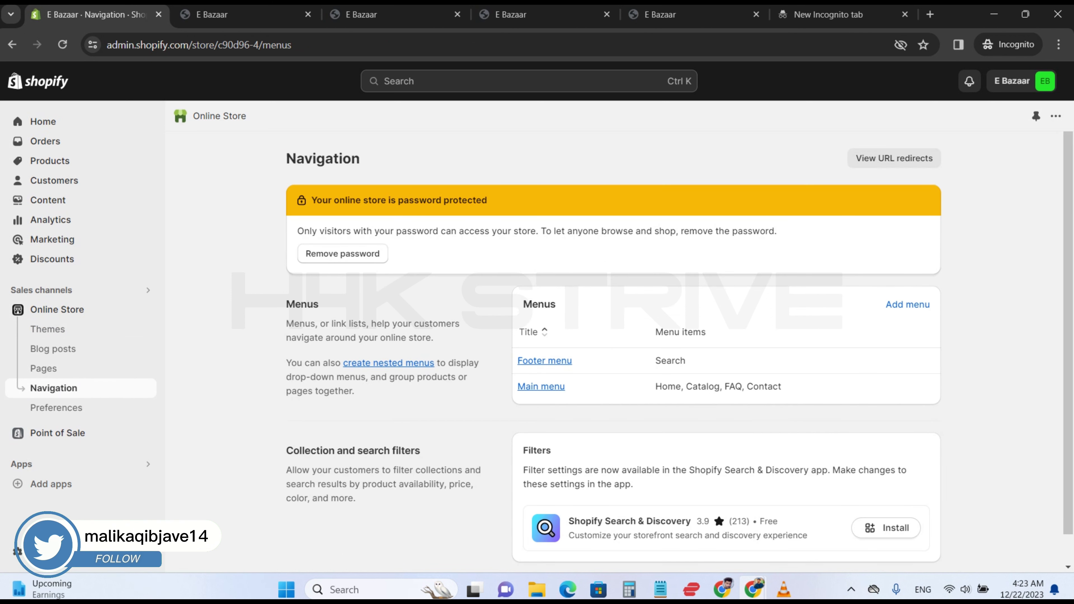
pyautogui.click(545, 361)
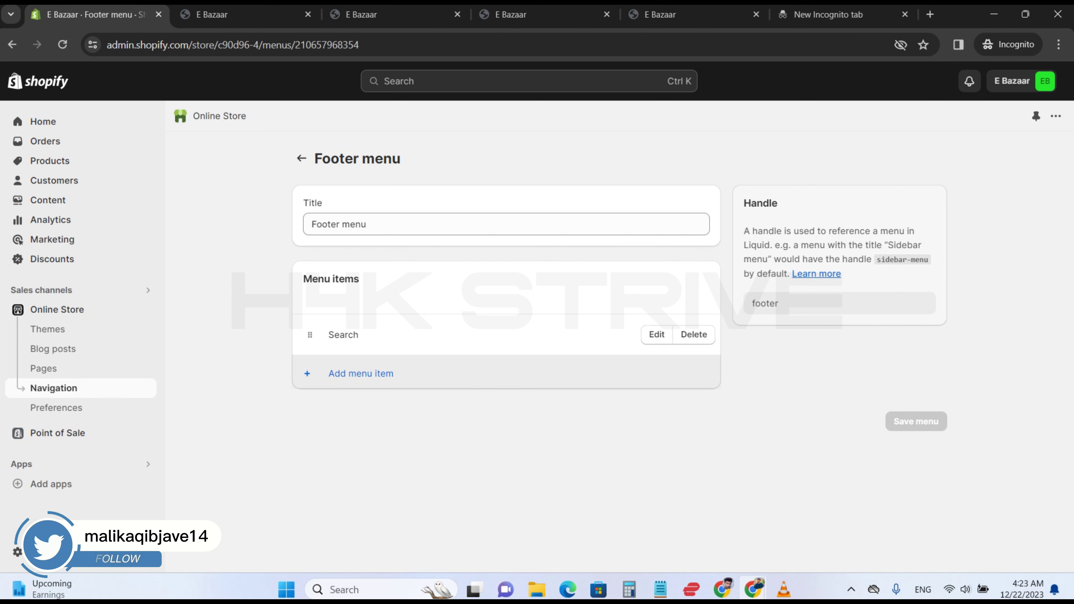
# Step: Add a Shipping Policy item linked to the Shipping Policy page to the footer menu and save the menu
pyautogui.click(361, 374)
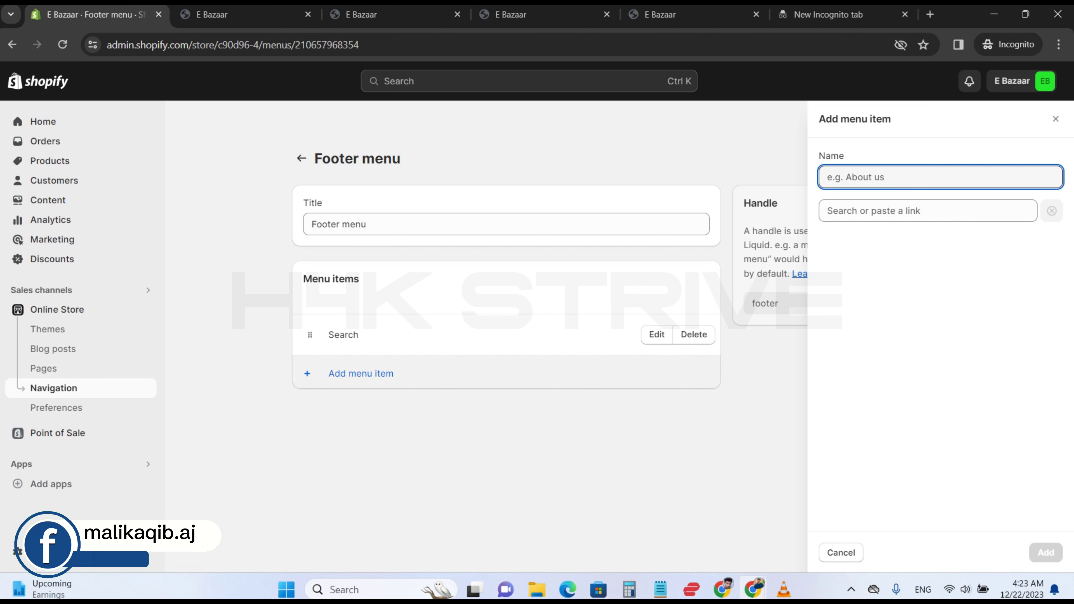
pyautogui.write('Shipping Policy')
pyautogui.click(896, 211)
pyautogui.click(887, 352)
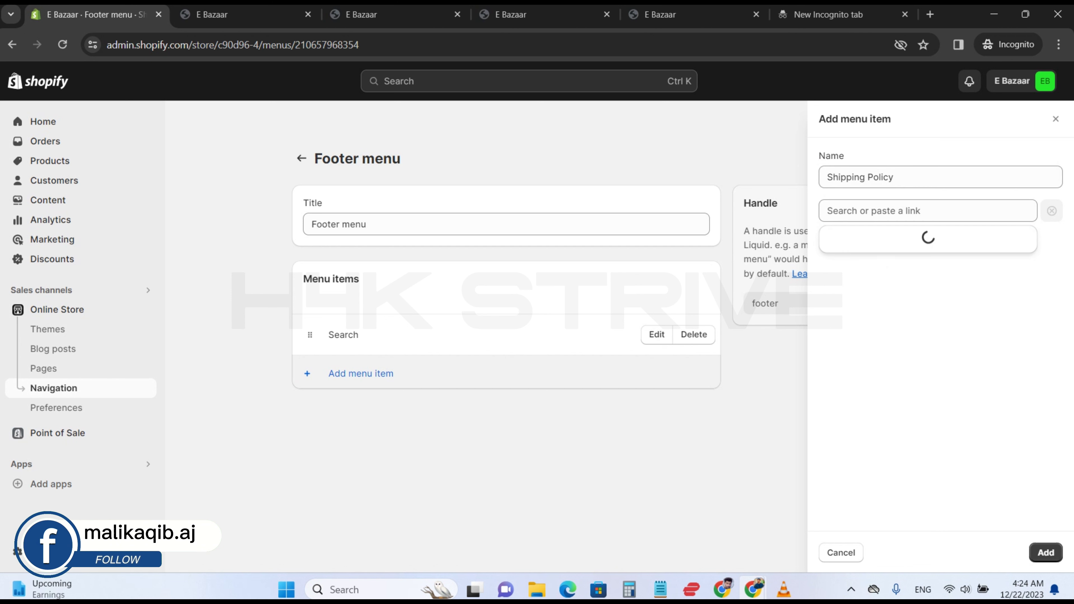
pyautogui.press('Up')
pyautogui.press('Up')
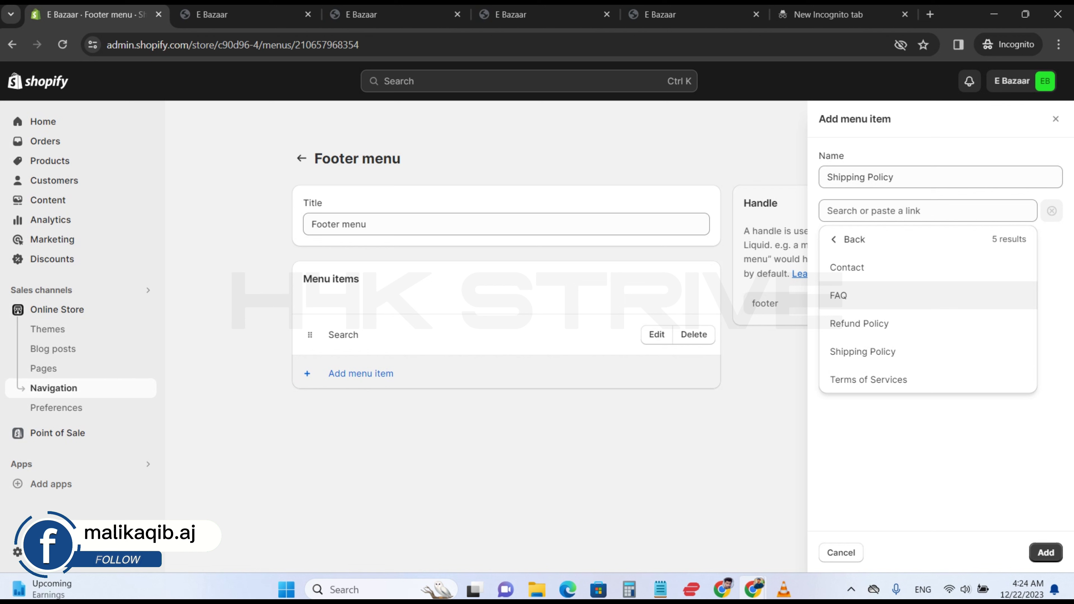
pyautogui.press('Down')
pyautogui.press('Down')
pyautogui.press('Return')
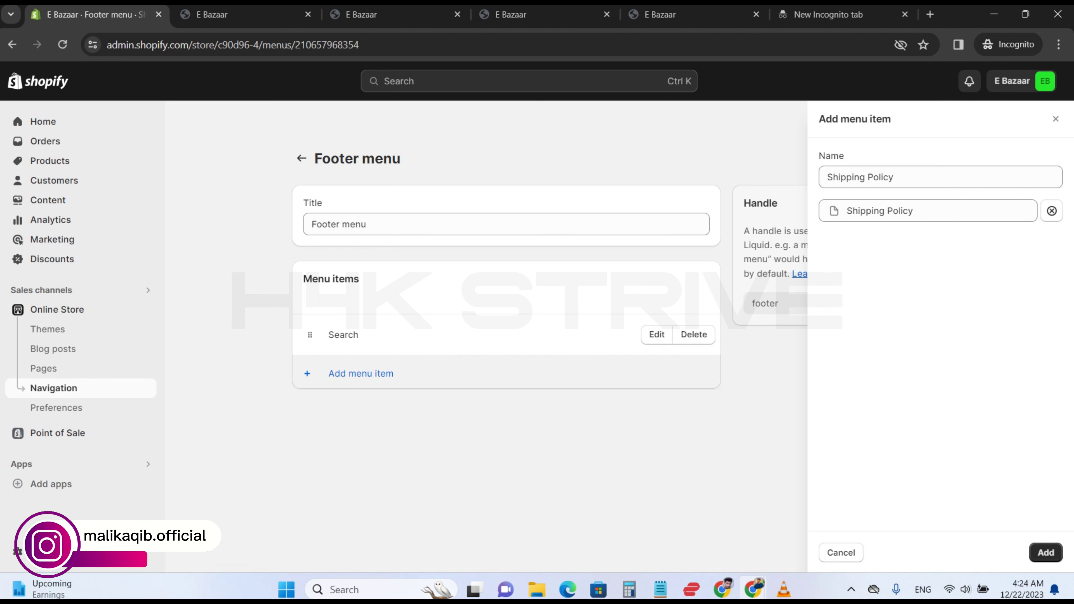
pyautogui.press('Return')
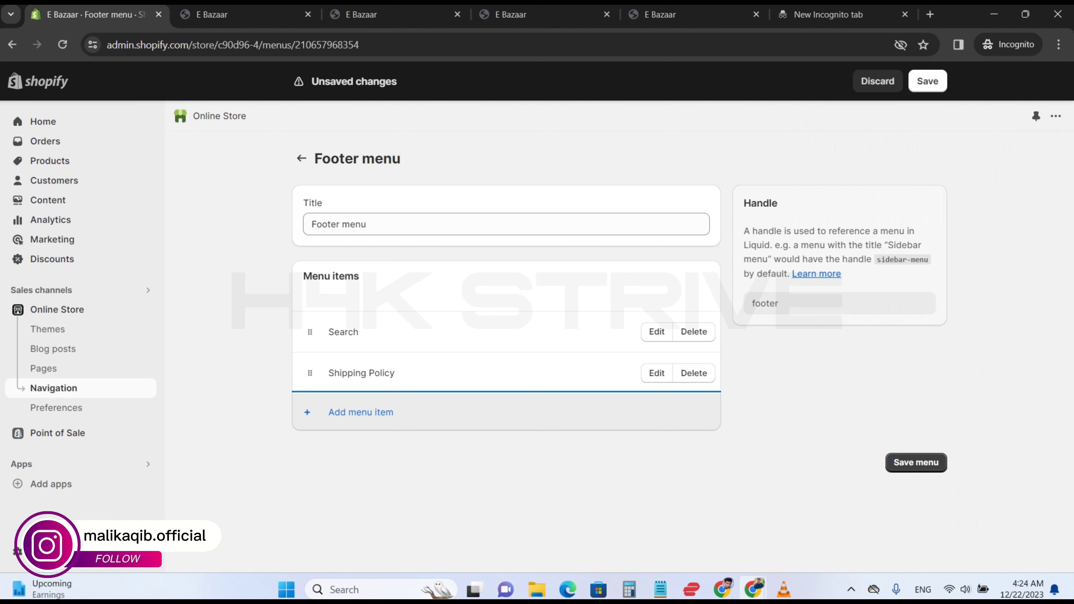
pyautogui.hotkey('ctrl', 's')
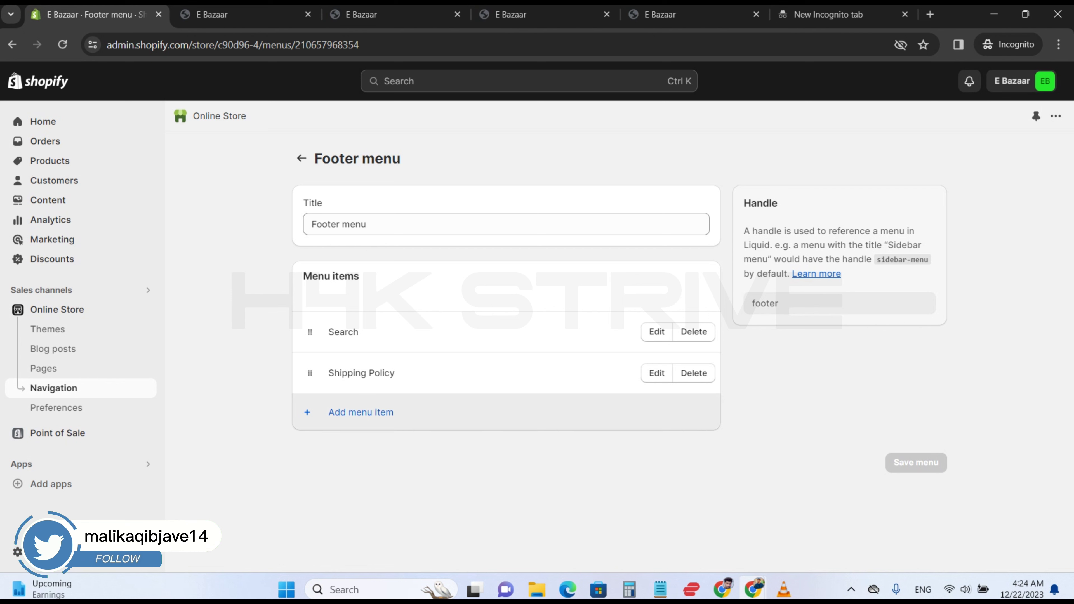
# Step: Add a "Refund policy" item linked to the Refund Policy page to the footer menu and save the menu
pyautogui.click(360, 412)
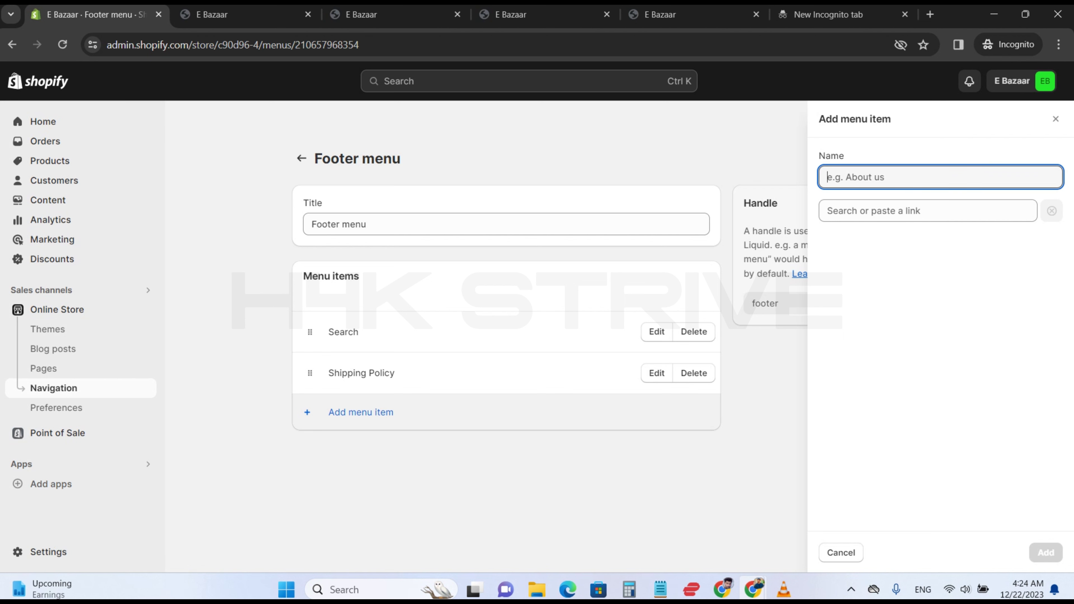
pyautogui.write('R')
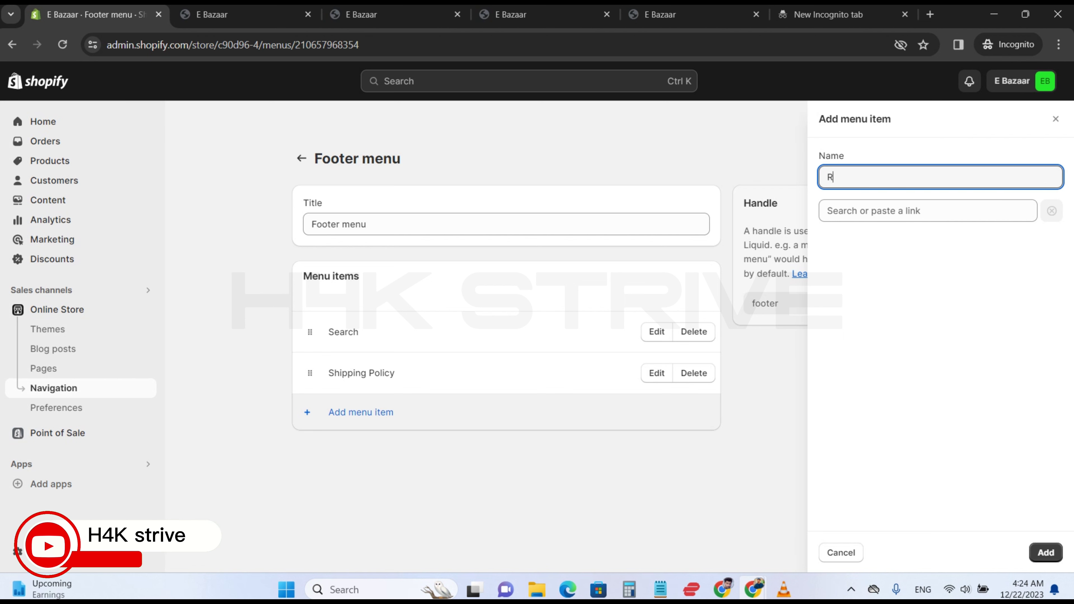
pyautogui.write('efund policy')
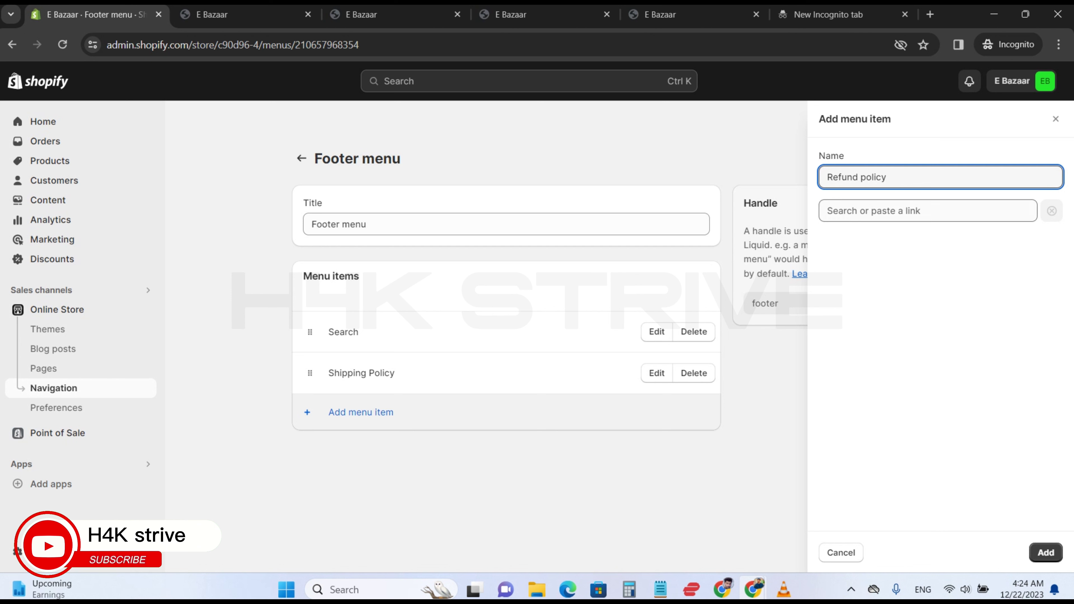
pyautogui.click(927, 210)
pyautogui.click(871, 352)
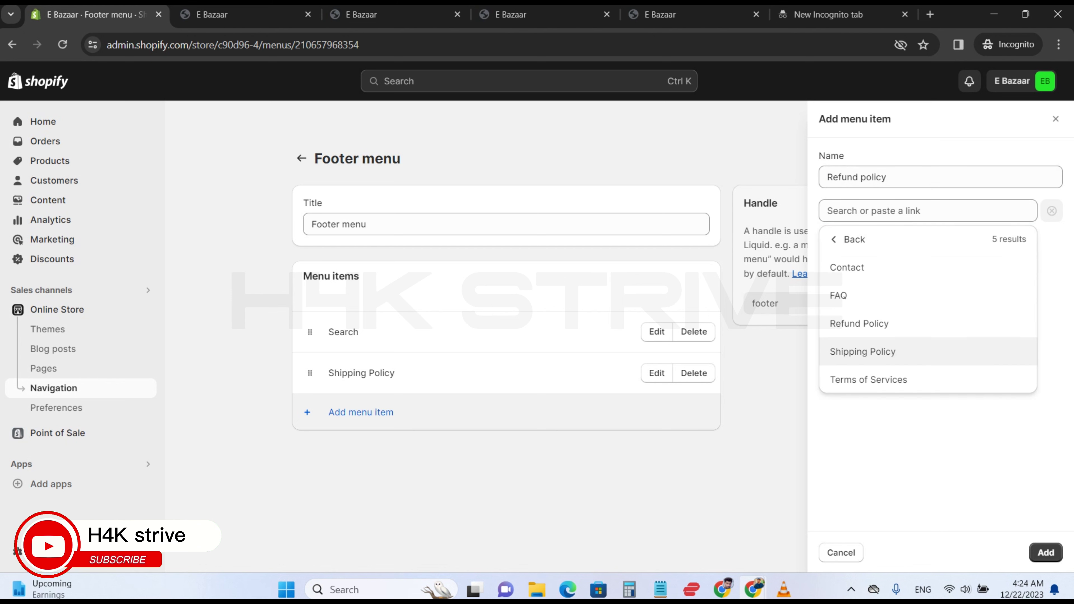
pyautogui.press('Up')
pyautogui.press('Up')
pyautogui.press('Down')
pyautogui.press('Down')
pyautogui.press('Up')
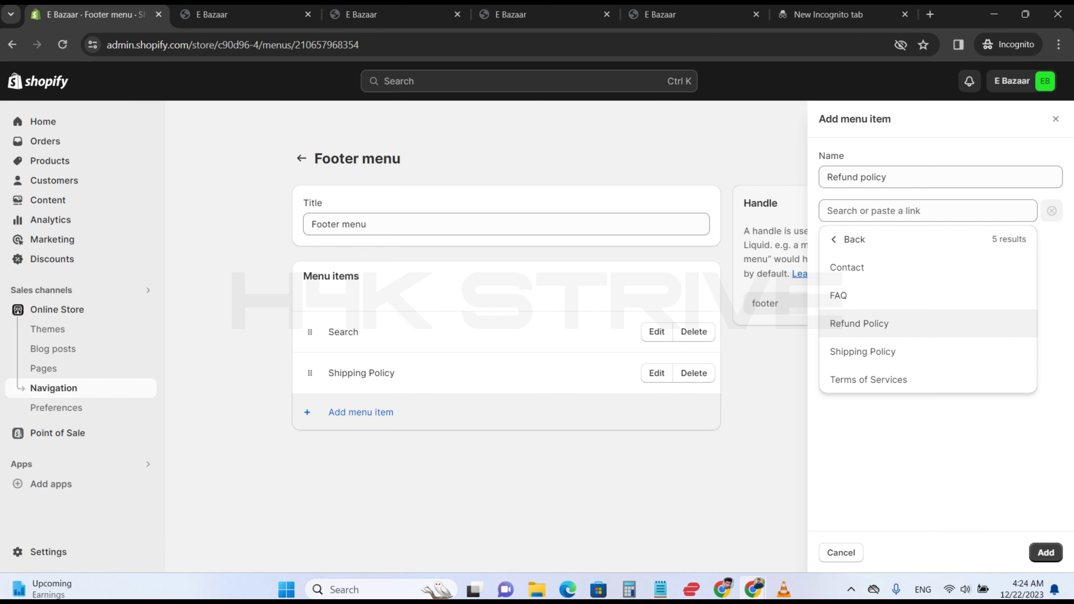
pyautogui.press('Return')
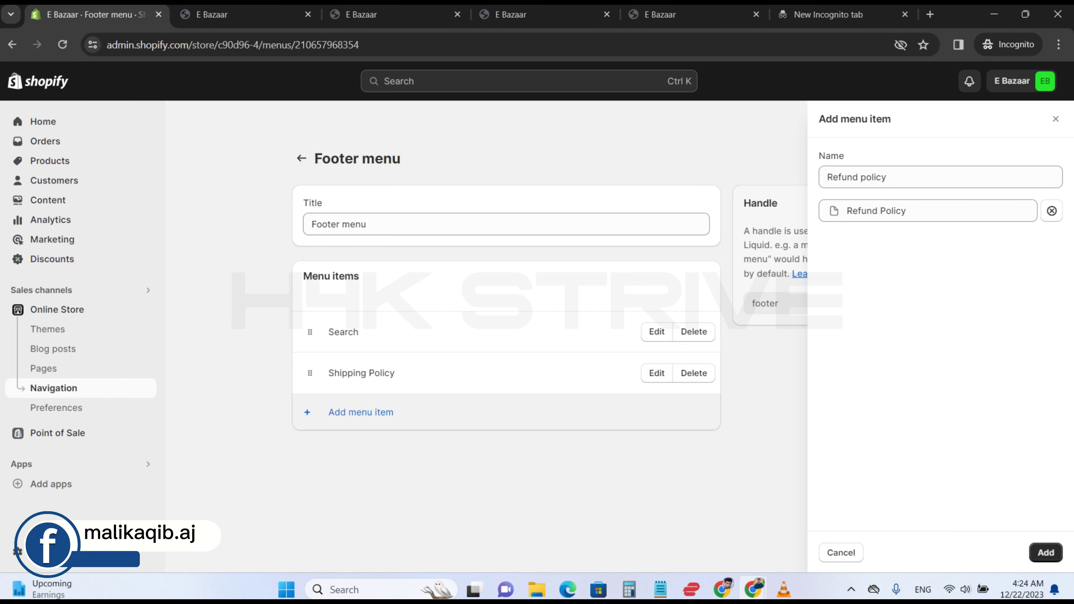
pyautogui.press('Return')
pyautogui.click(916, 503)
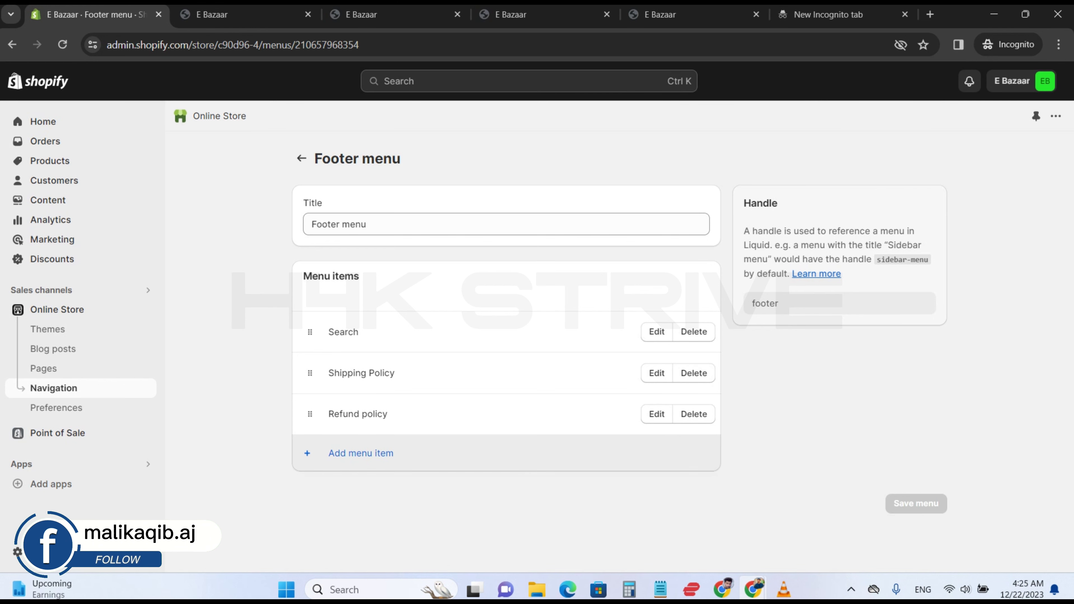
# Step: Add a "Terms Of services" item linked to the Terms of Services page to the footer menu and save the menu
pyautogui.click(361, 452)
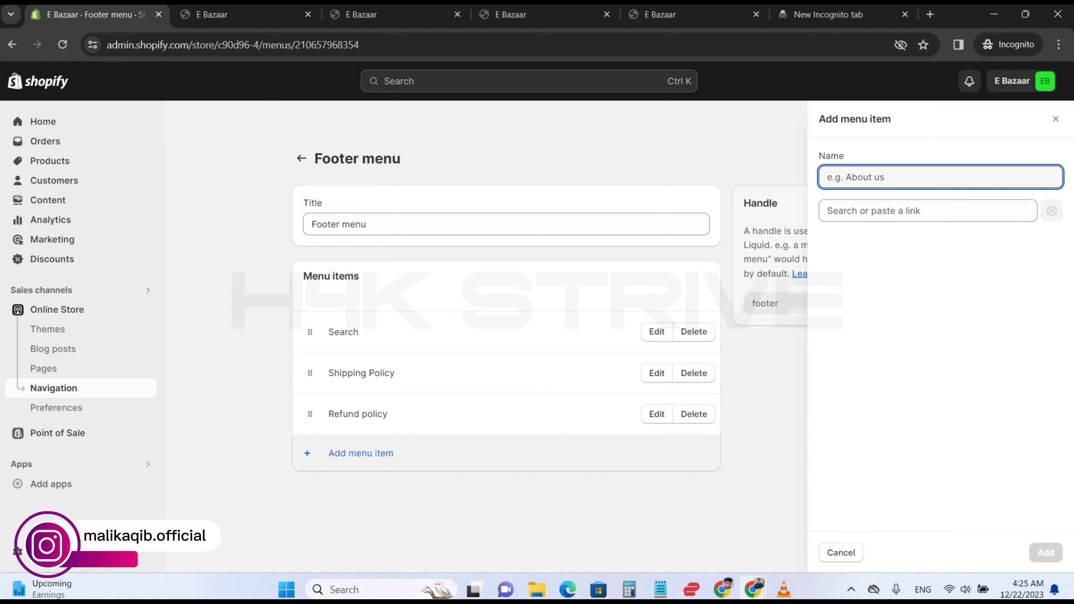
pyautogui.click(927, 211)
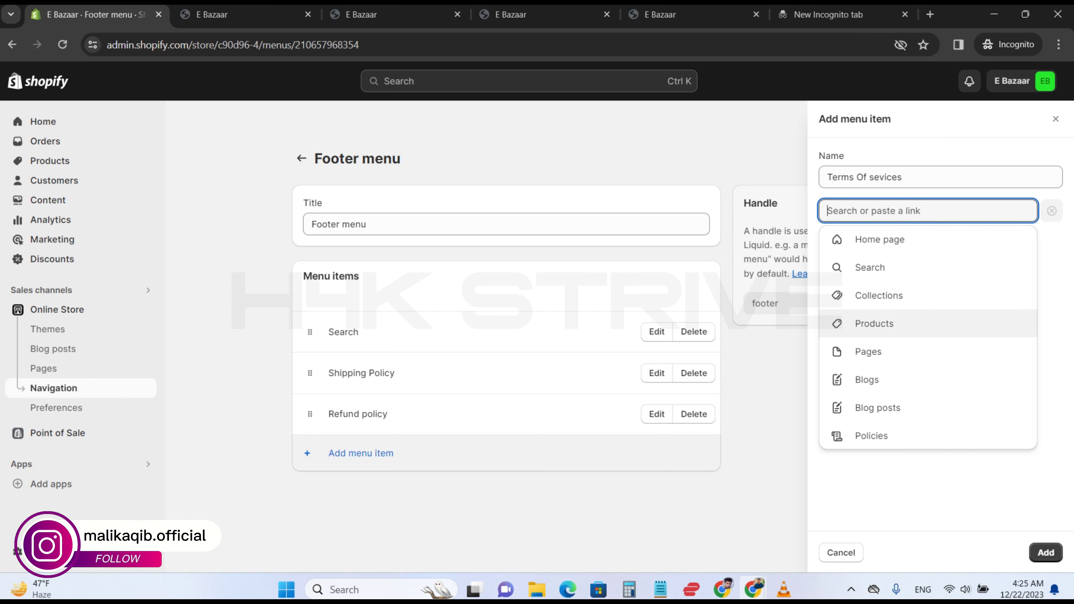
pyautogui.click(868, 351)
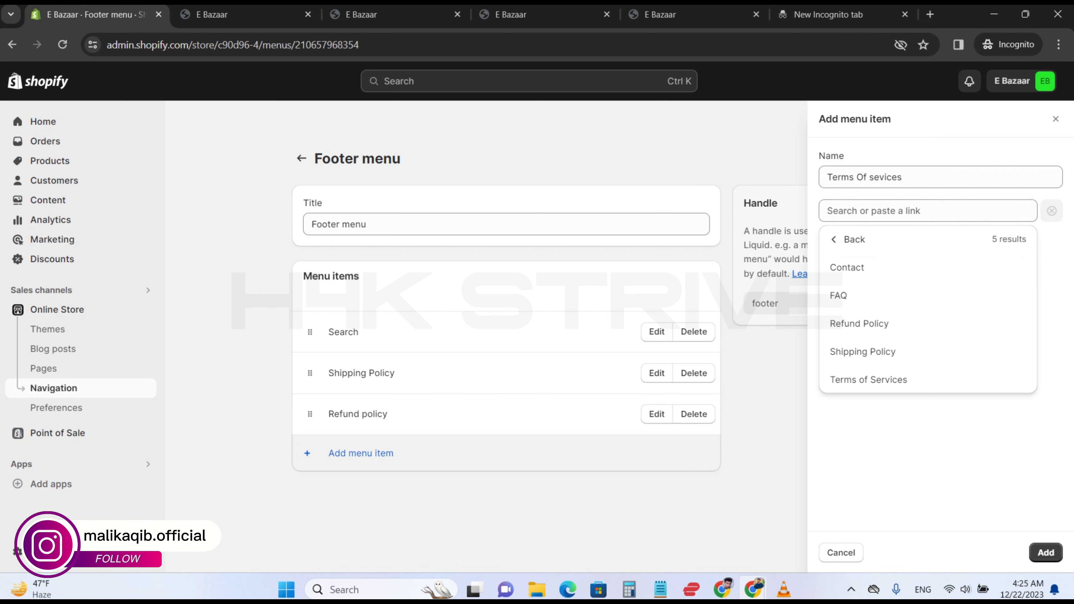
pyautogui.click(879, 177)
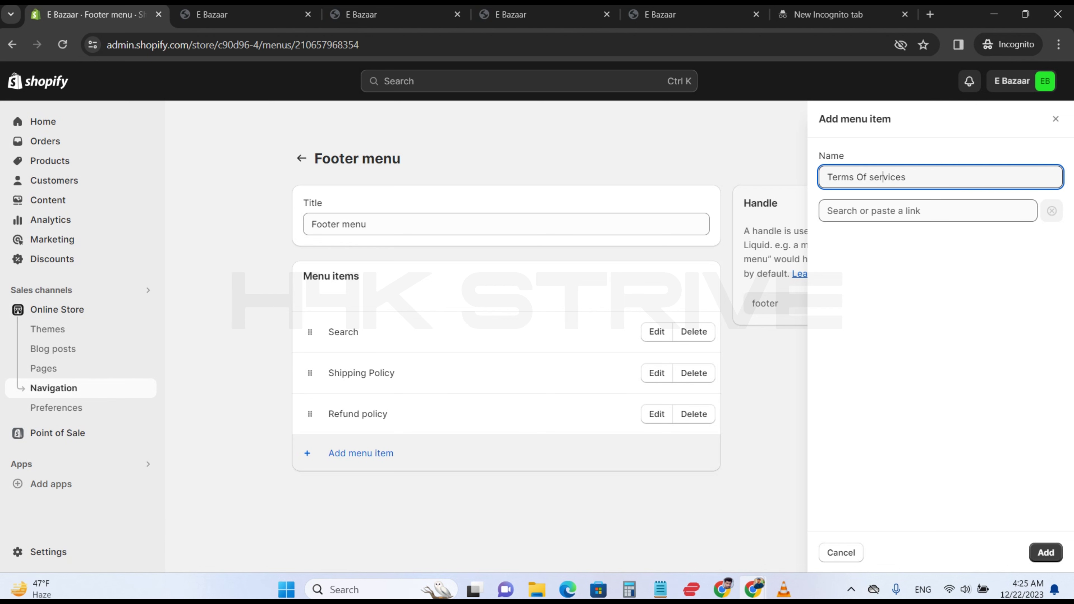
pyautogui.click(879, 211)
pyautogui.click(871, 351)
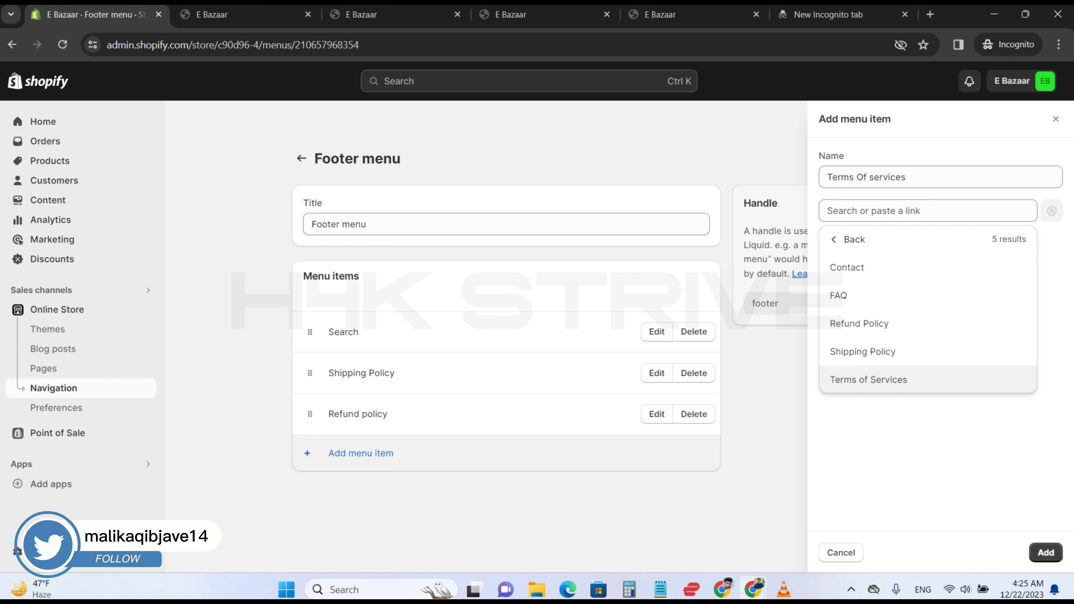
pyautogui.click(868, 379)
pyautogui.click(1046, 553)
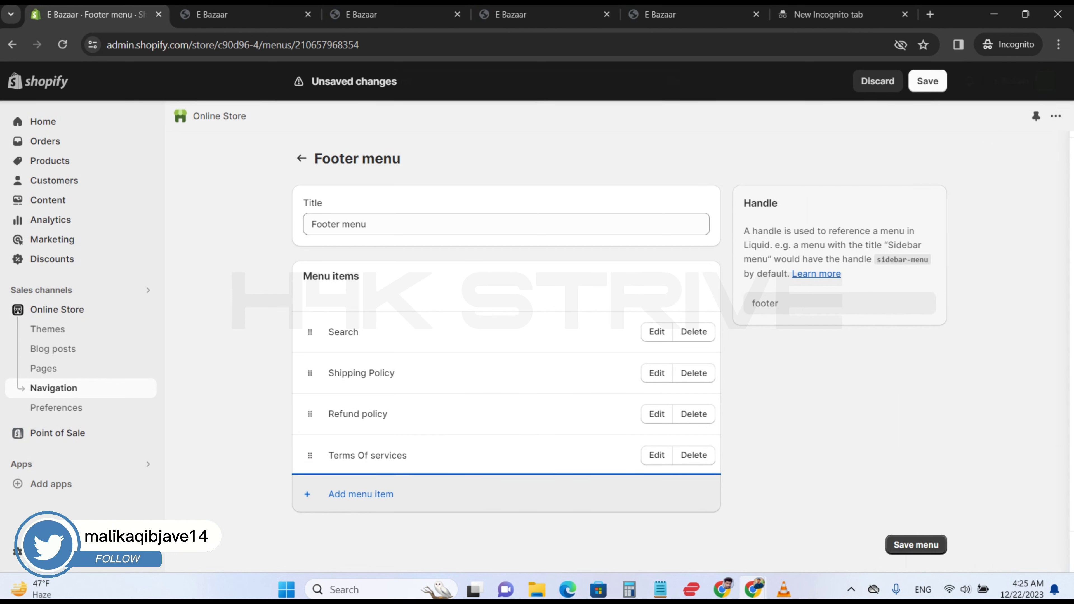
pyautogui.click(927, 81)
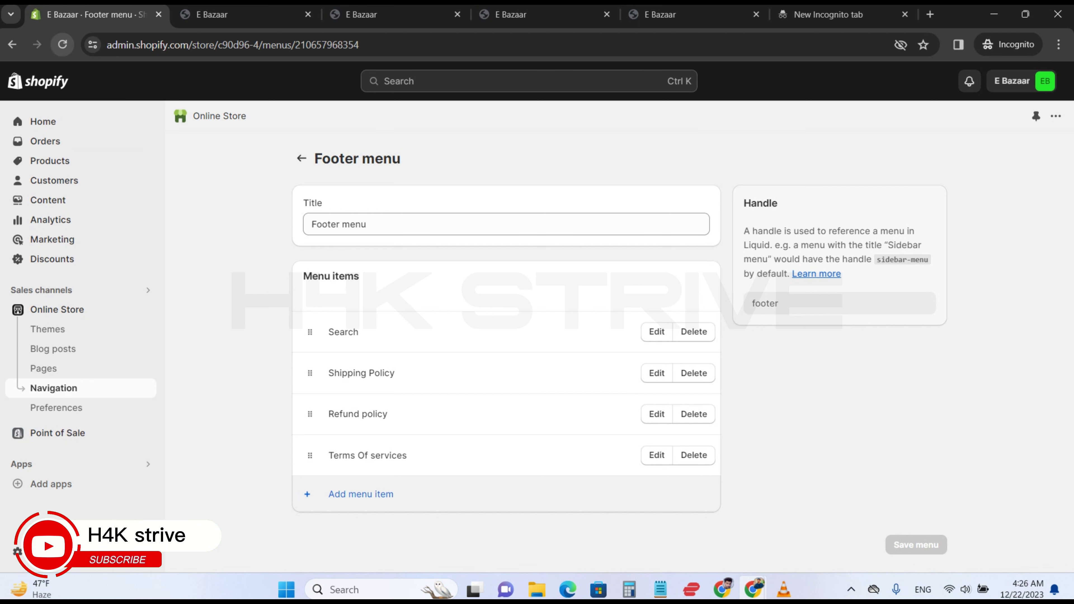
# Step: Reload the admin, view the online store, and refresh the storefront to check the links in its footer menu
pyautogui.click(63, 44)
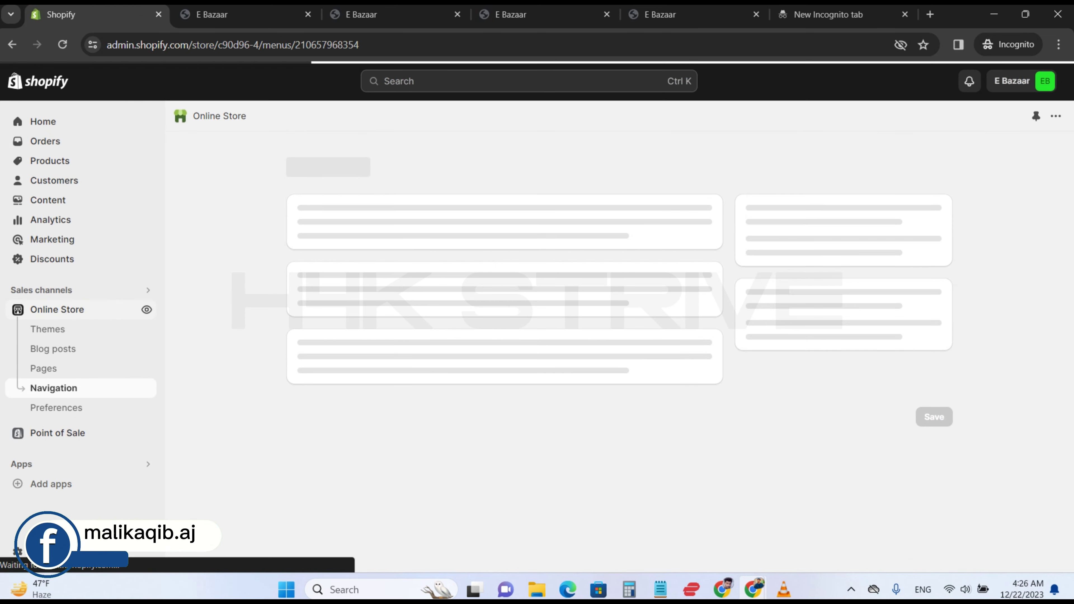
pyautogui.click(57, 310)
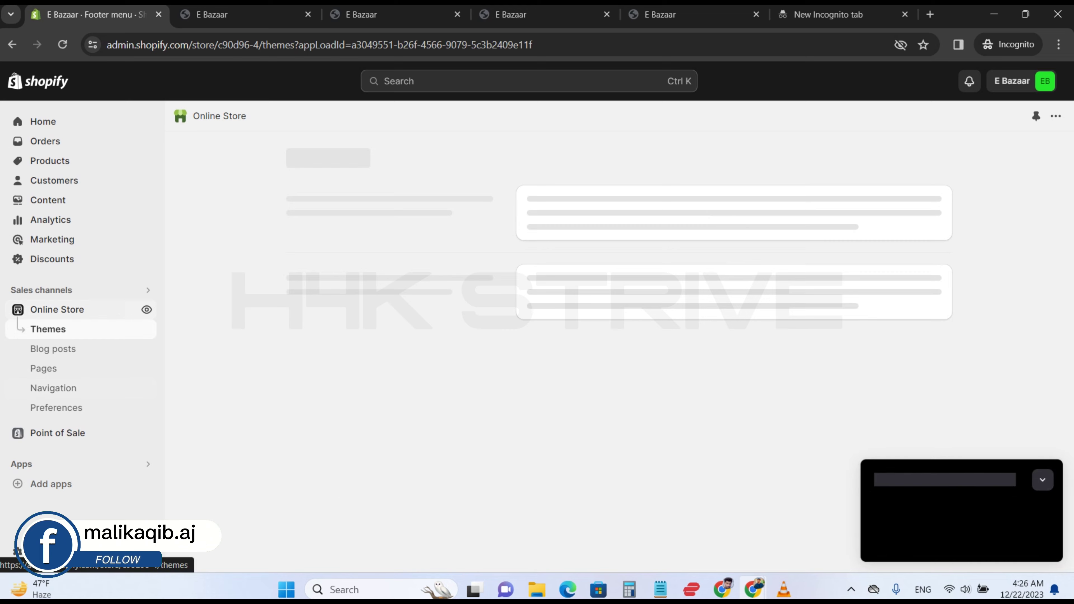
pyautogui.click(147, 309)
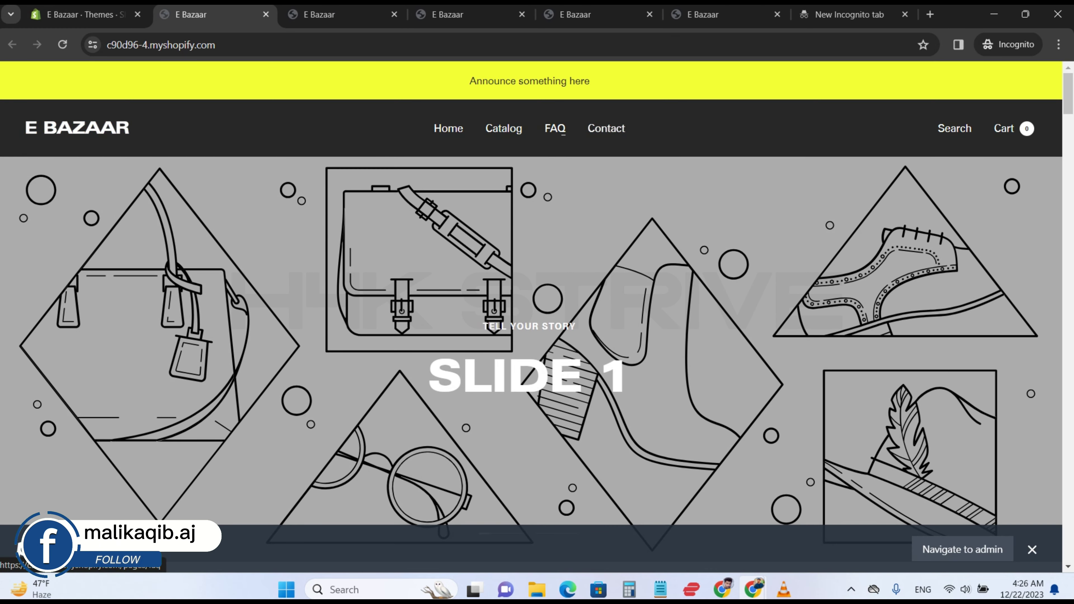
pyautogui.scroll(-10, 531, 318)
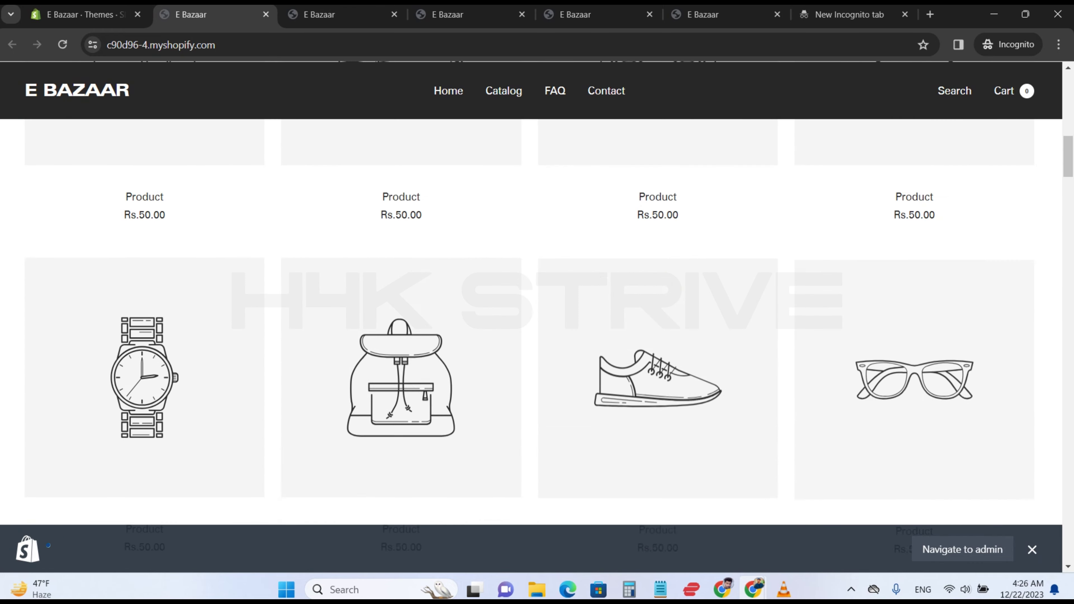
pyautogui.scroll(-15, 531, 318)
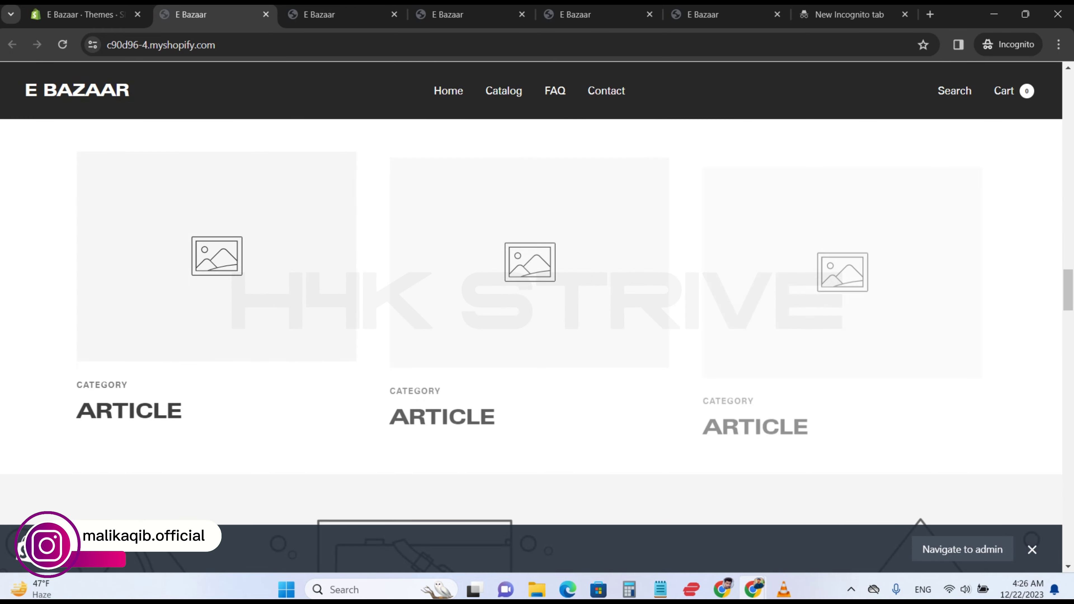
pyautogui.scroll(-10, 531, 317)
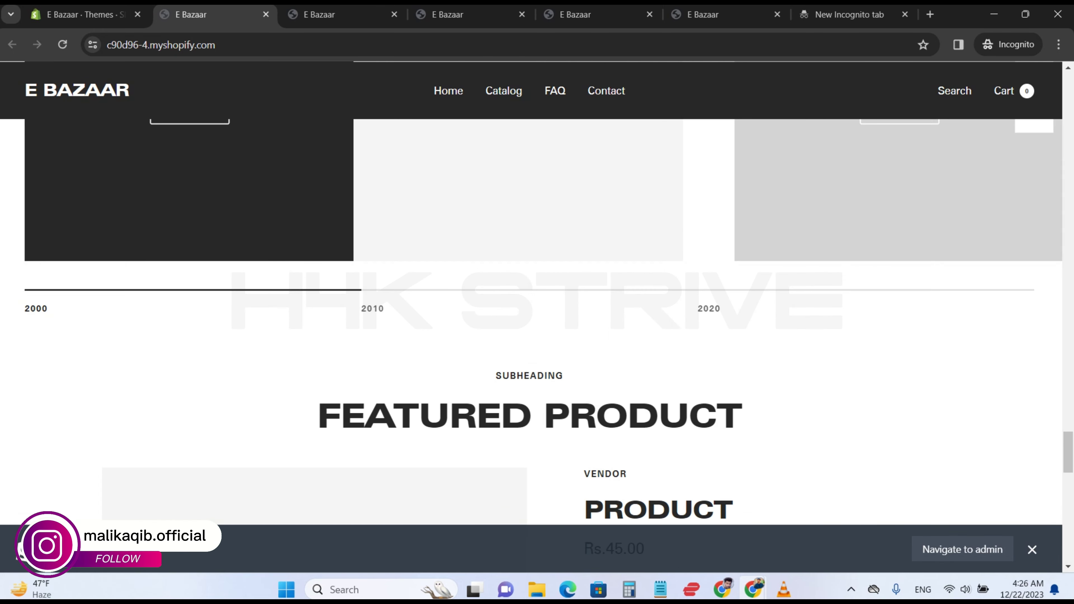
pyautogui.scroll(-12, 531, 317)
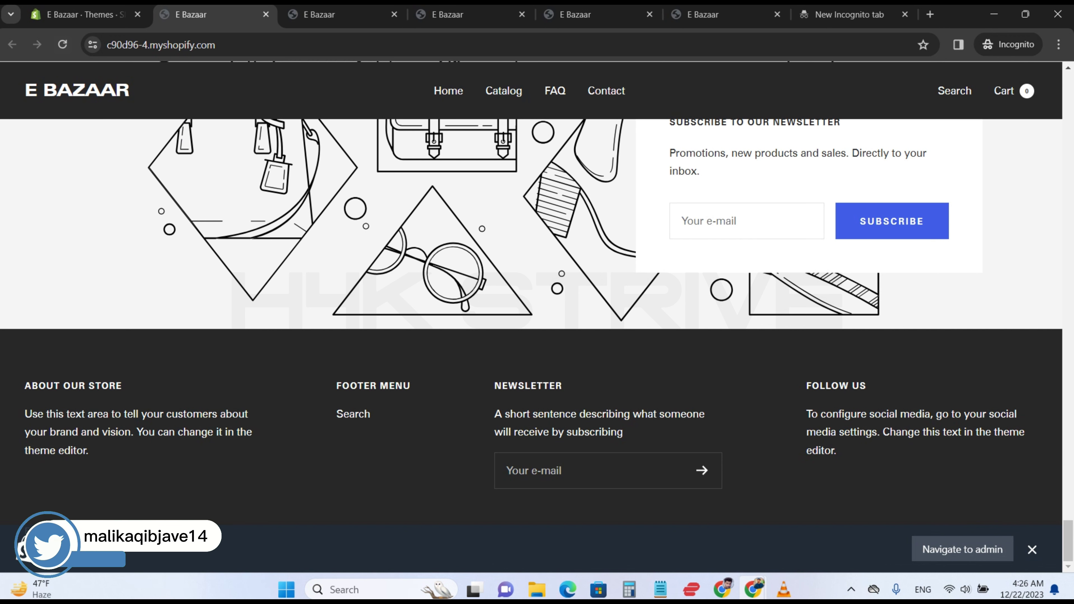
pyautogui.click(62, 45)
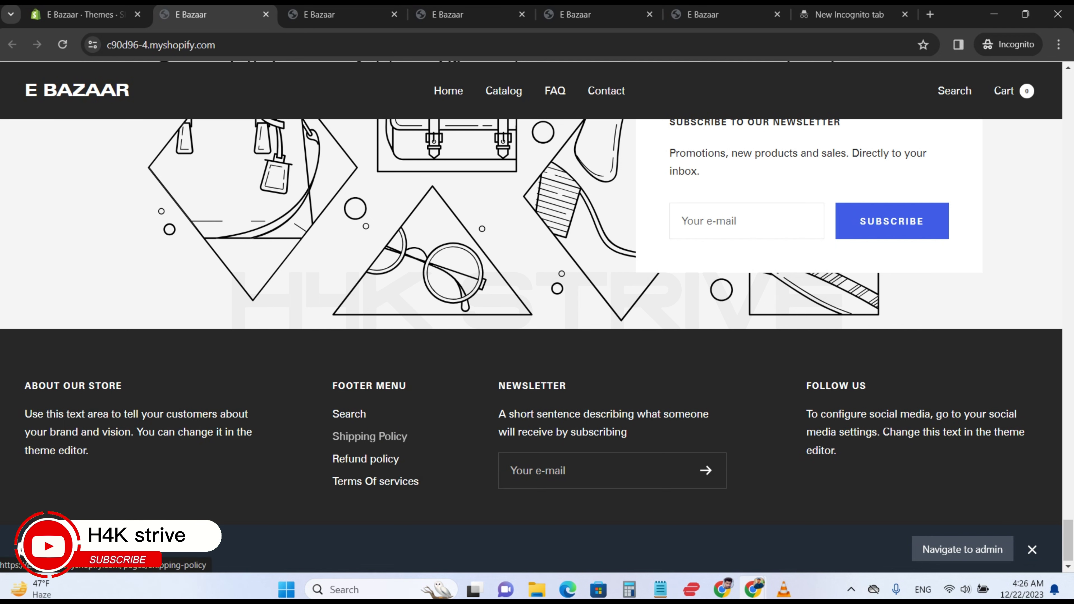
# Step: Open the Shipping Policy page from the storefront footer, review its text, and return to the home page
pyautogui.click(370, 436)
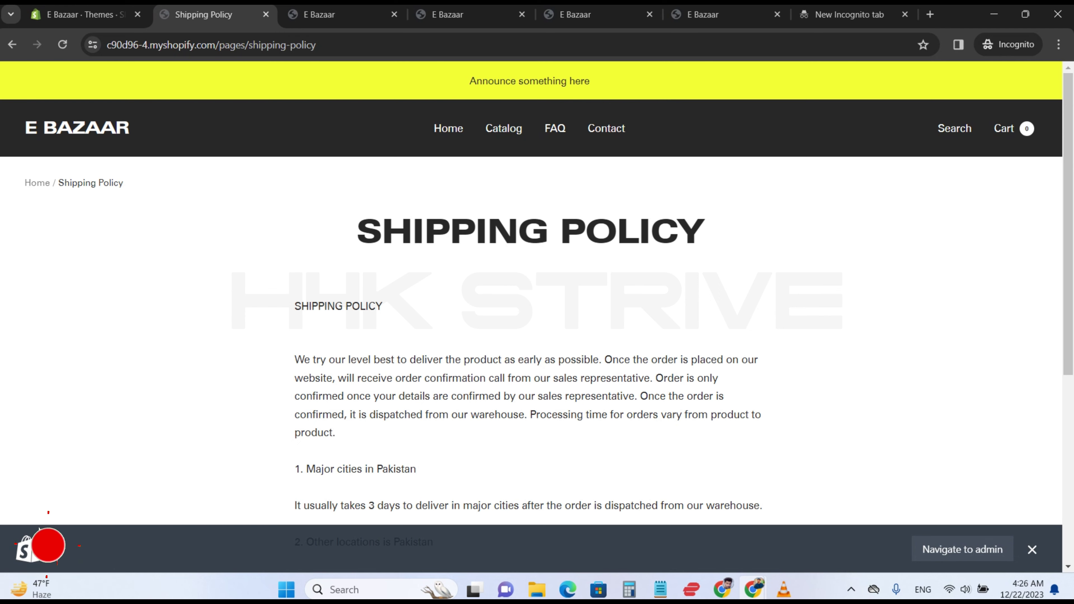
pyautogui.scroll(-4, 531, 317)
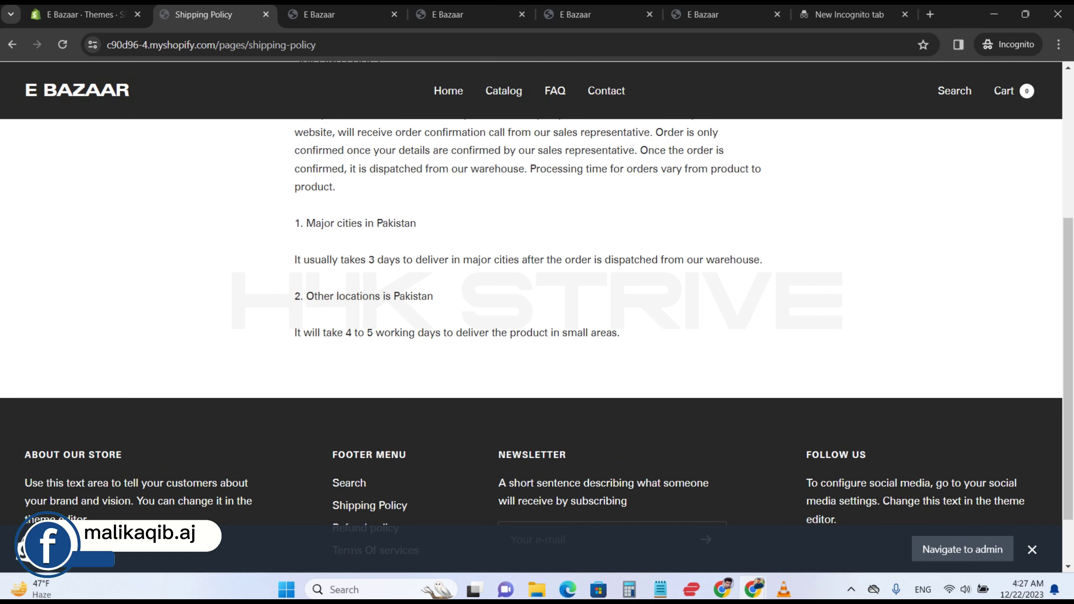
pyautogui.scroll(5, 531, 317)
pyautogui.hotkey('alt', 'Left')
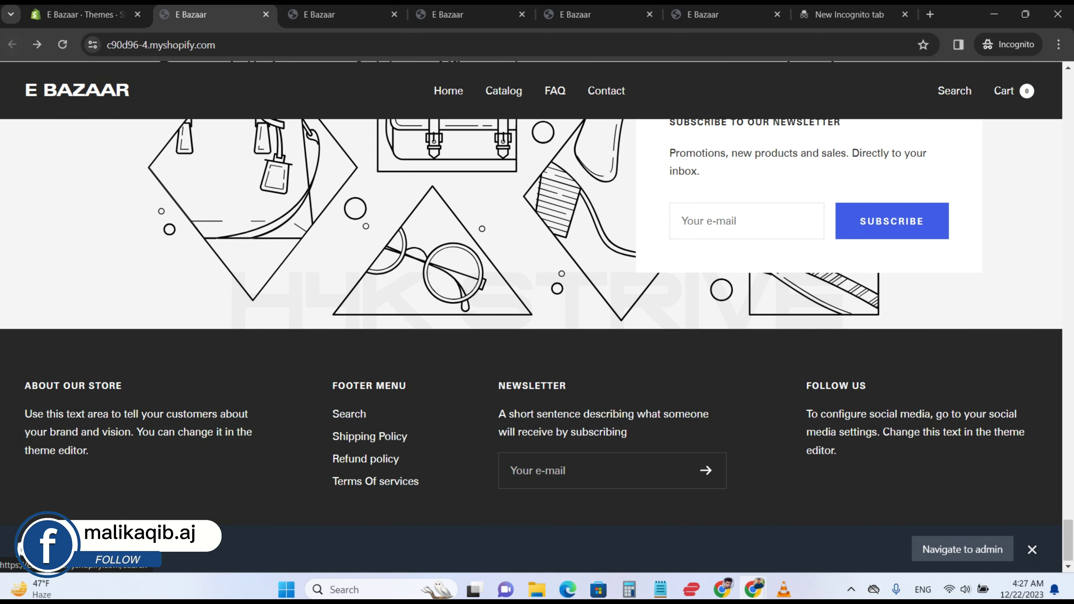
# Step: Open the Refund policy link in the storefront footer, review the page's text, and return to the home page
pyautogui.click(365, 459)
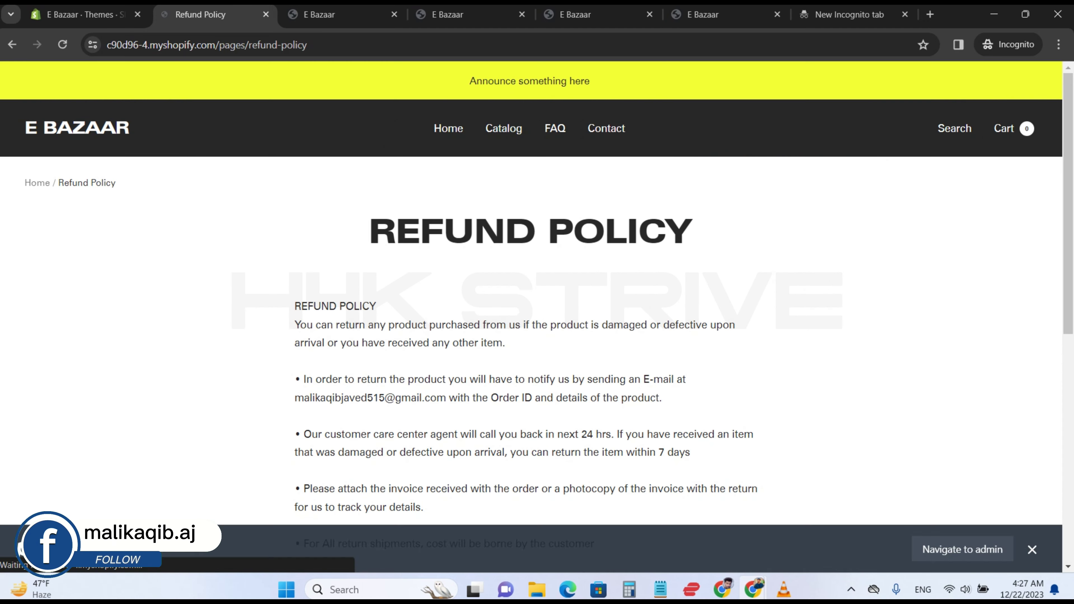
pyautogui.scroll(-5, 531, 317)
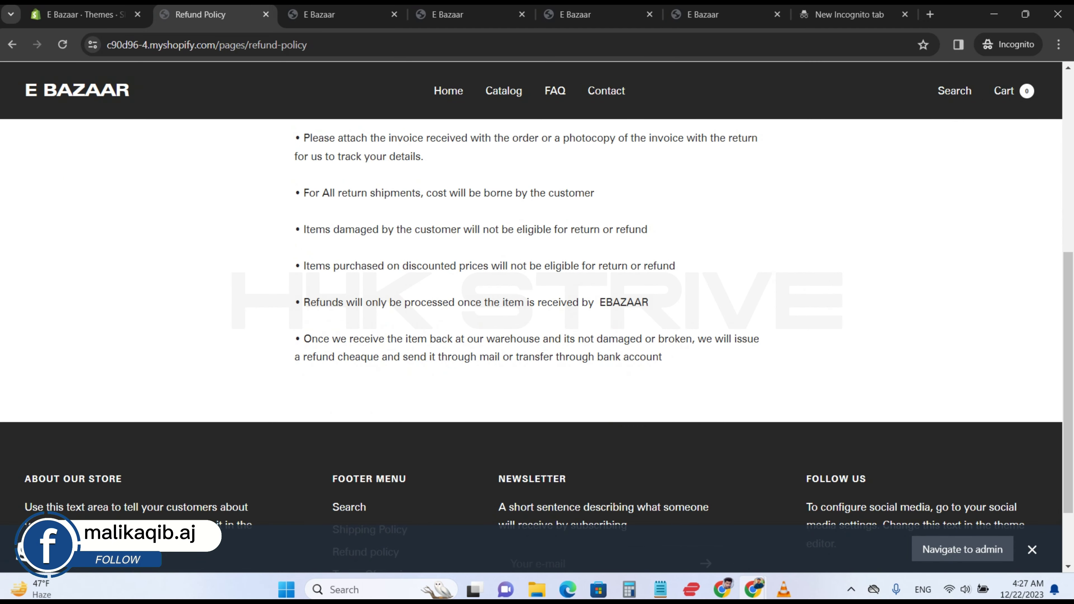
pyautogui.scroll(5, 531, 318)
pyautogui.scroll(-3, 531, 317)
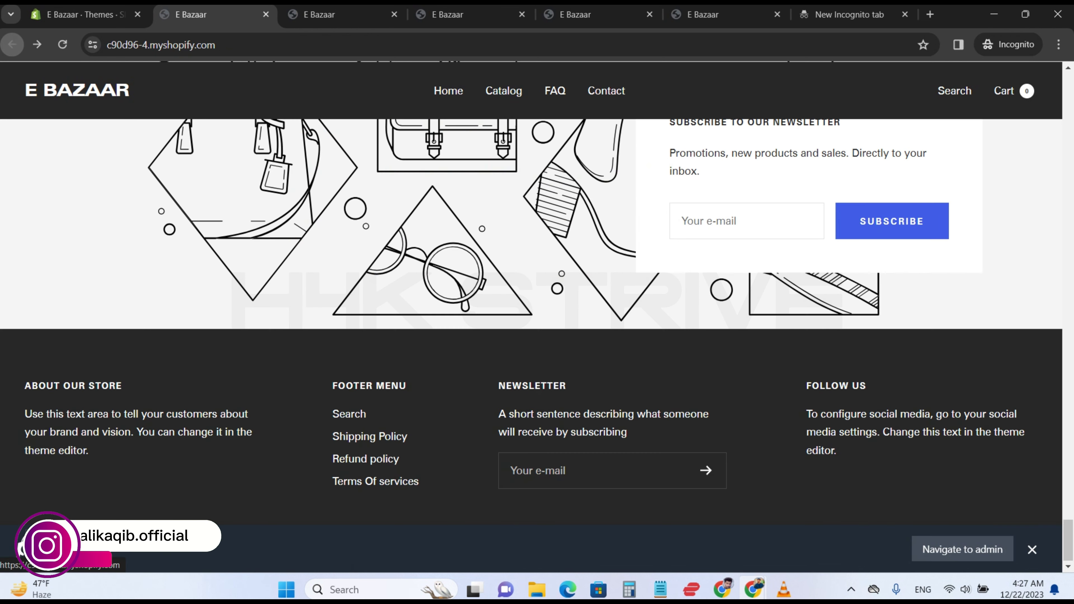
pyautogui.hotkey('alt', 'Left')
# Step: Open the Terms Of services link in the storefront footer, read through the page, and return to the home page
pyautogui.click(375, 481)
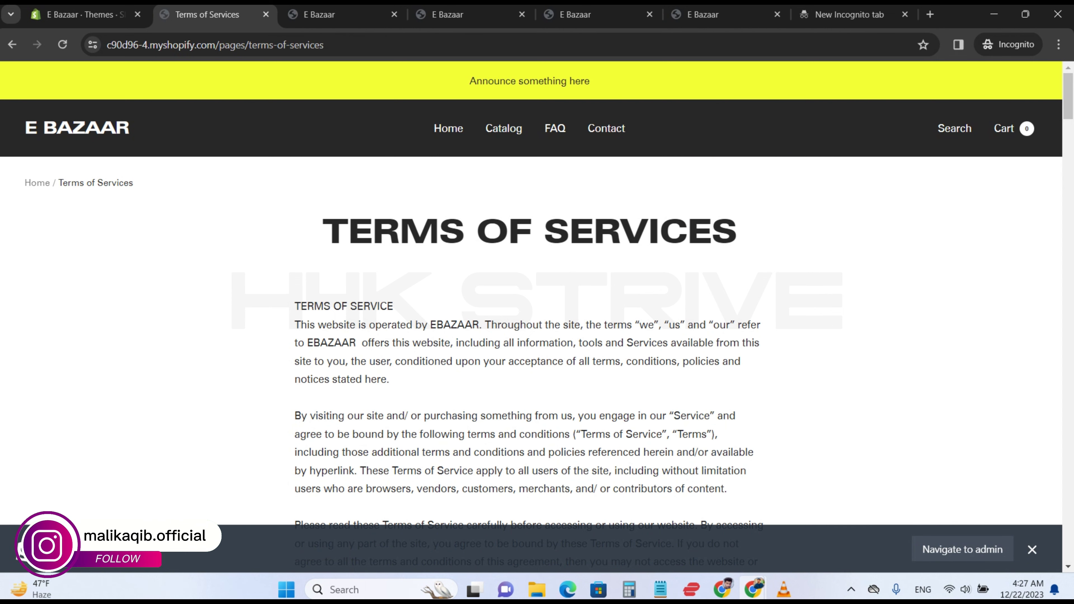
pyautogui.scroll(-3, 531, 317)
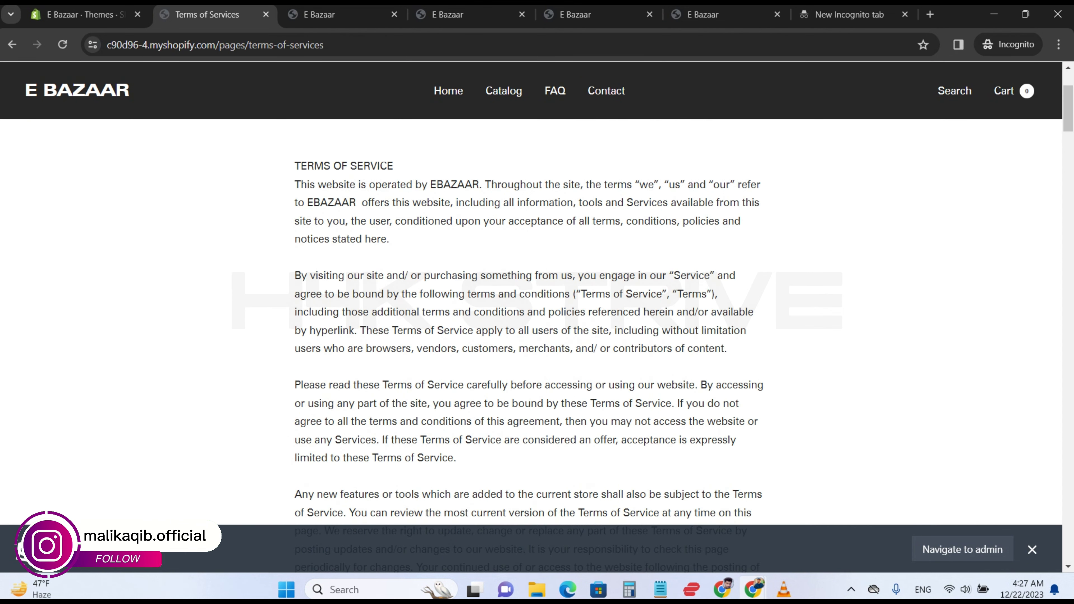
pyautogui.scroll(-10, 531, 317)
pyautogui.scroll(-20, 531, 317)
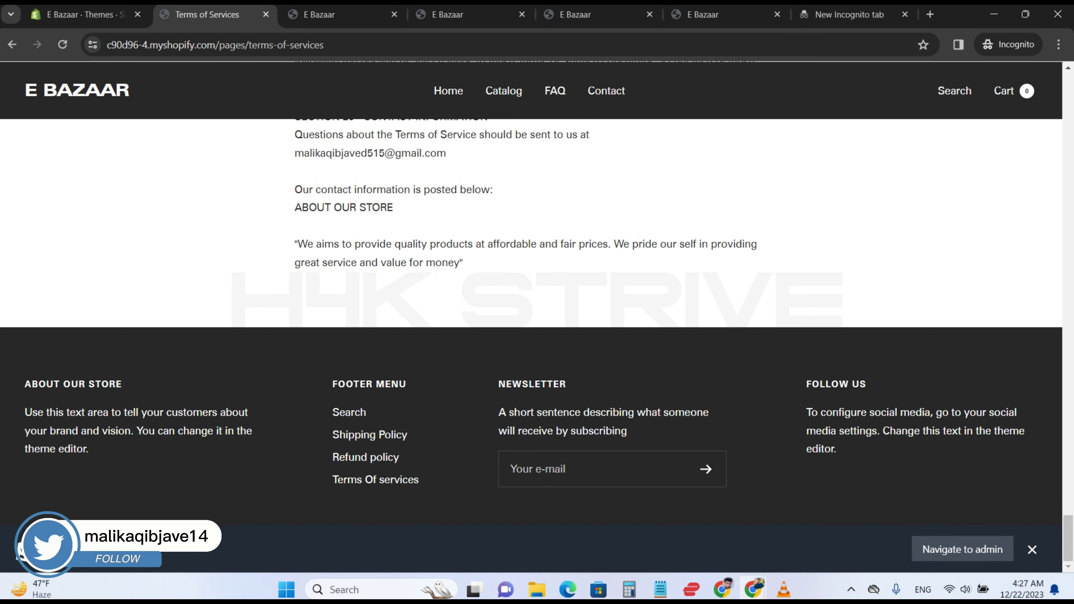
pyautogui.scroll(2, 531, 317)
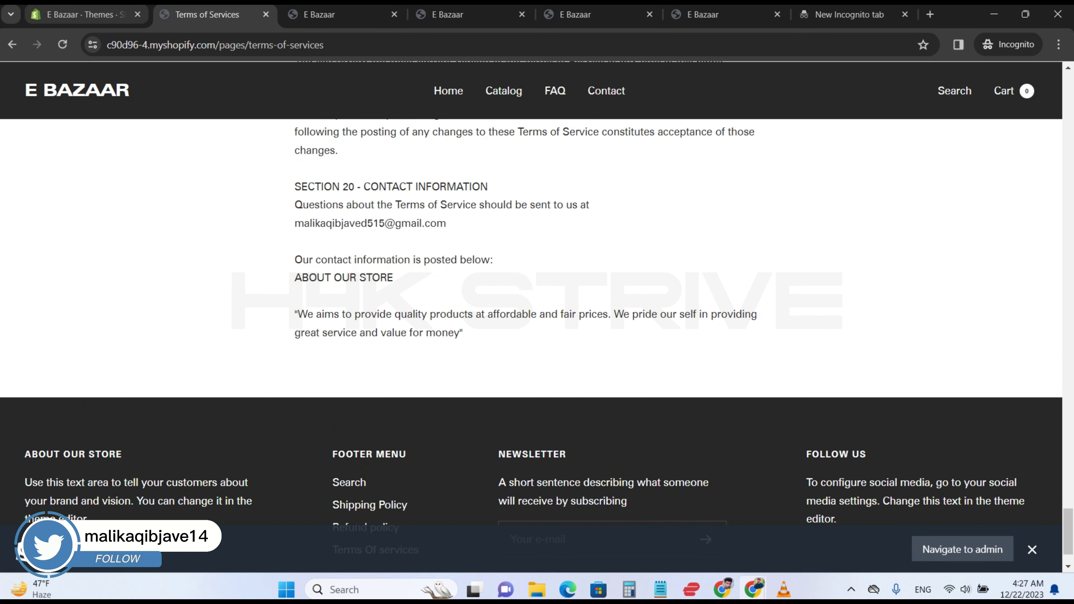
pyautogui.hotkey('alt', 'Left')
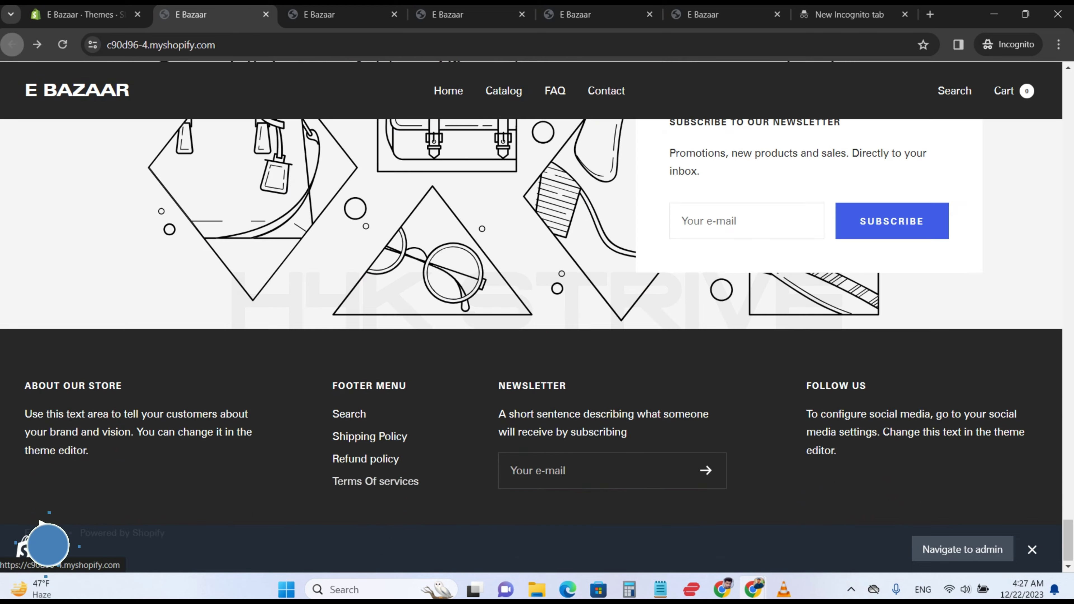
# Step: Switch back to the Shopify admin and look over the Themes page
pyautogui.hotkey('ctrl', 'shift', 'Tab')
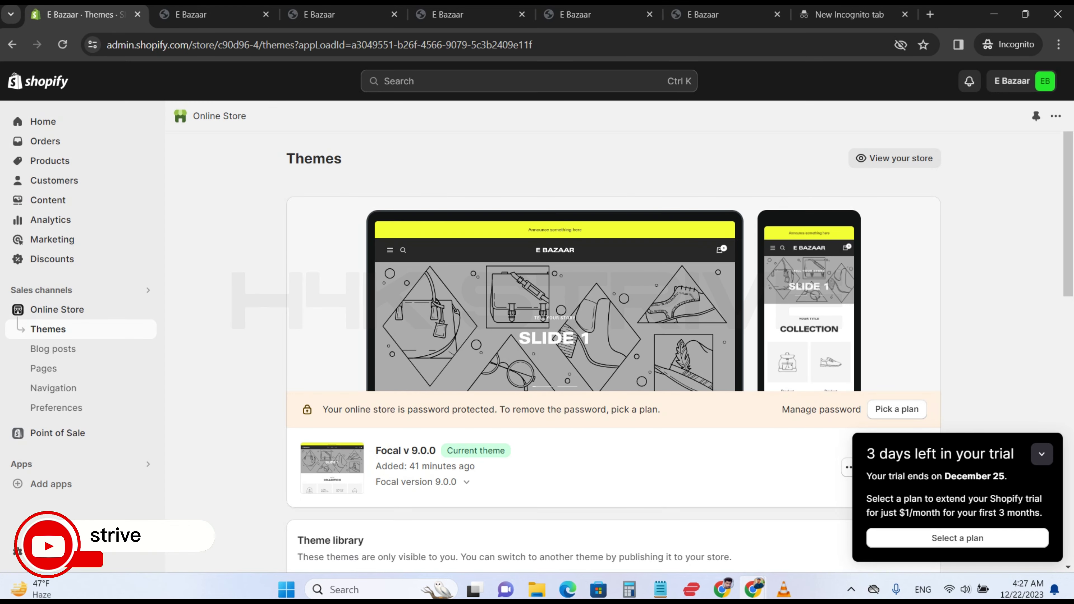
pyautogui.scroll(-5, 613, 313)
pyautogui.scroll(7, 613, 313)
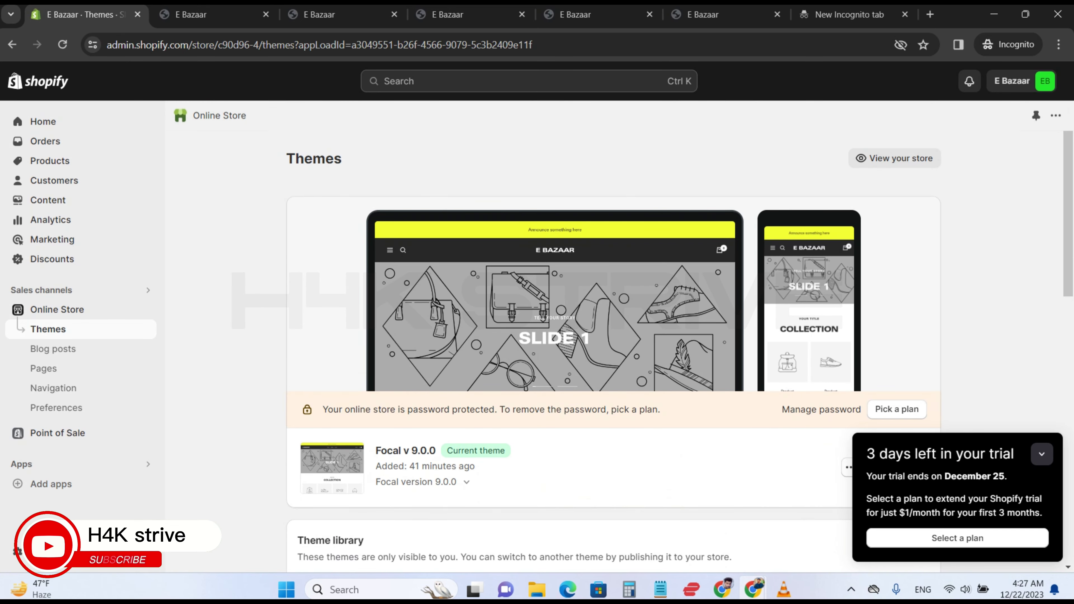
# Step: Open the live storefront from the admin's Online Store channel and look over its home page from the slideshow to the product collection
pyautogui.click(43, 122)
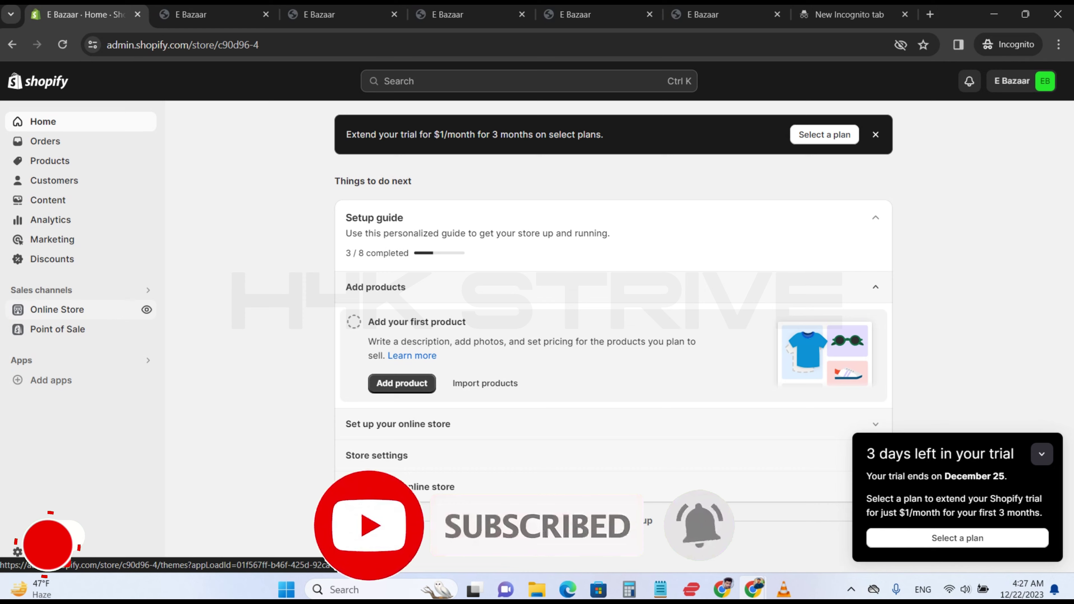
pyautogui.click(127, 309)
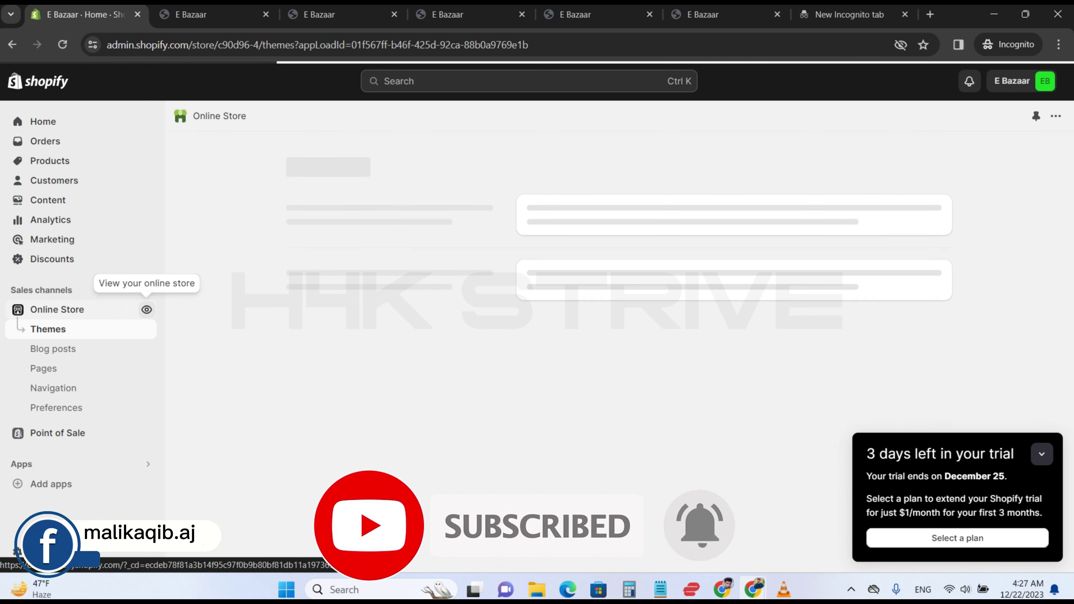
pyautogui.click(146, 310)
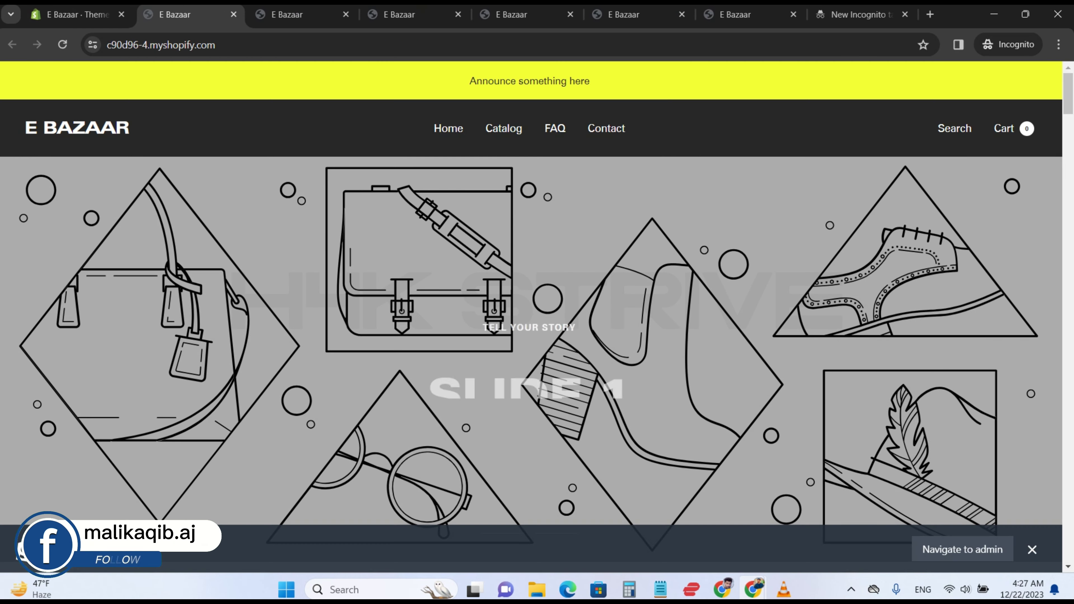
pyautogui.scroll(-10, 531, 317)
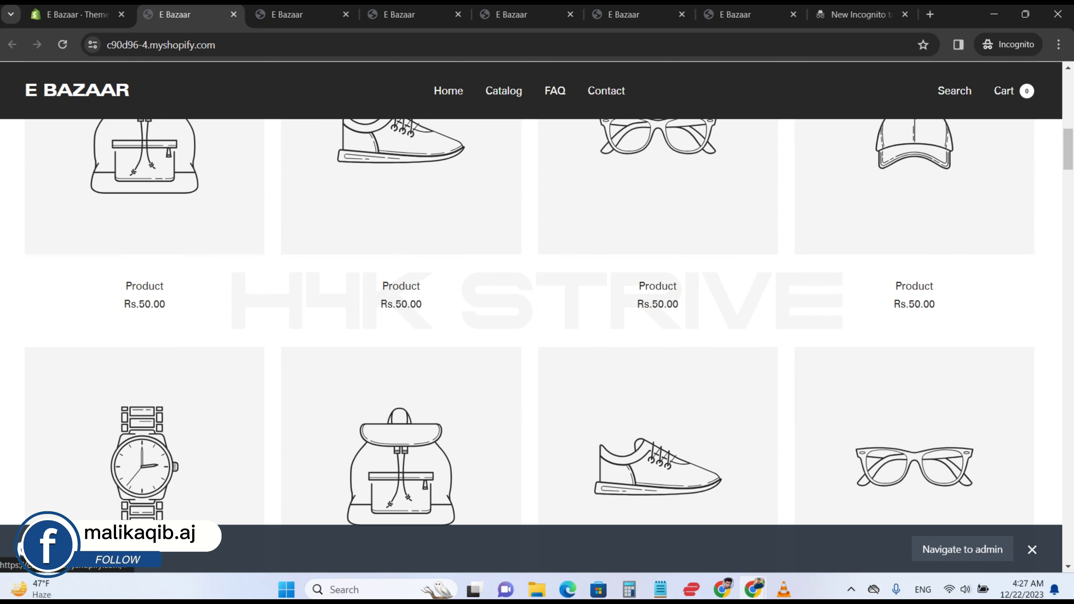
pyautogui.scroll(-5, 531, 317)
pyautogui.scroll(8, 531, 318)
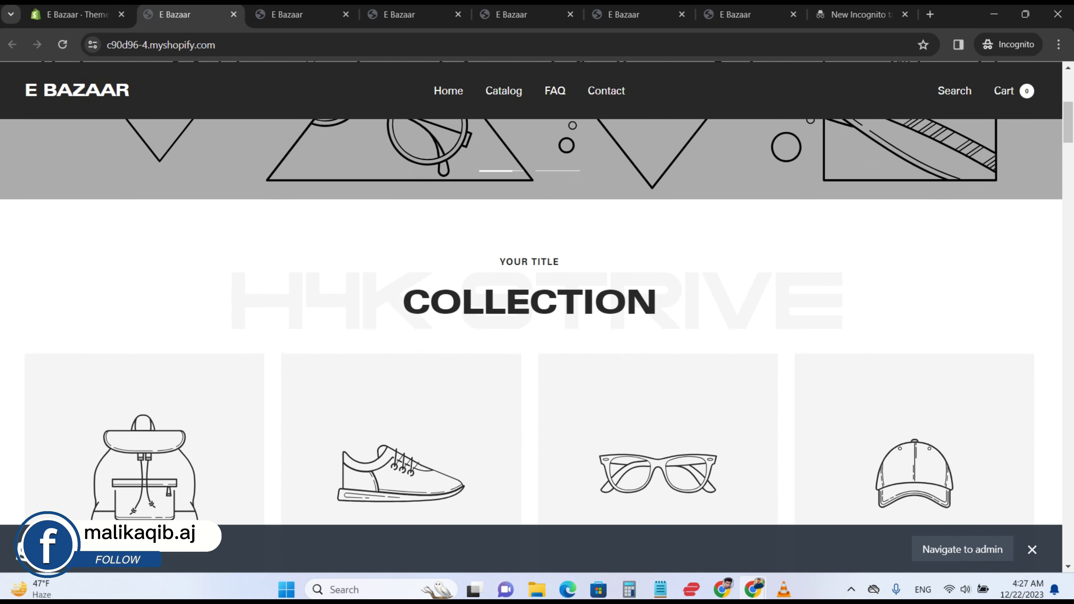
pyautogui.scroll(5, 531, 317)
# Step: Return to the Shopify admin's Themes page and look over the current theme, the theme library and the popular free themes
pyautogui.click(78, 15)
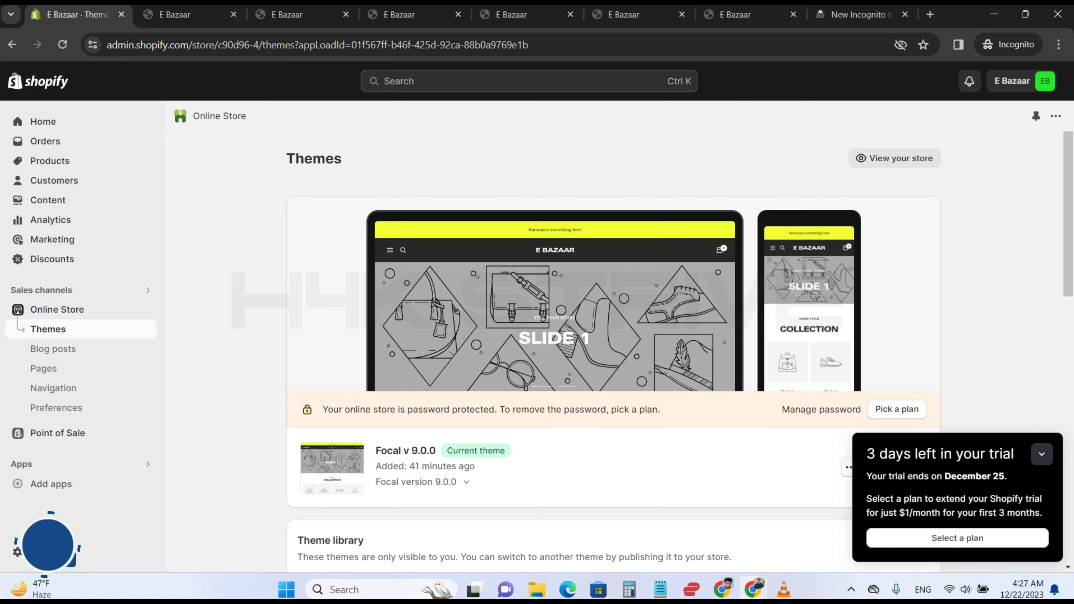
pyautogui.scroll(-6, 613, 337)
pyautogui.scroll(2, 613, 338)
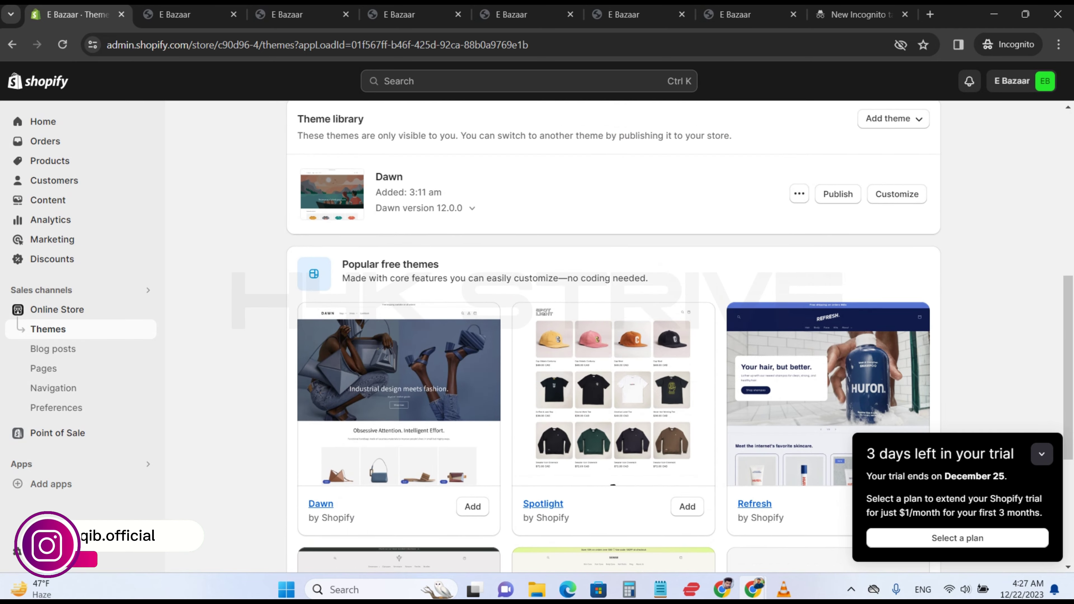
pyautogui.scroll(-6, 613, 339)
pyautogui.scroll(15, 613, 338)
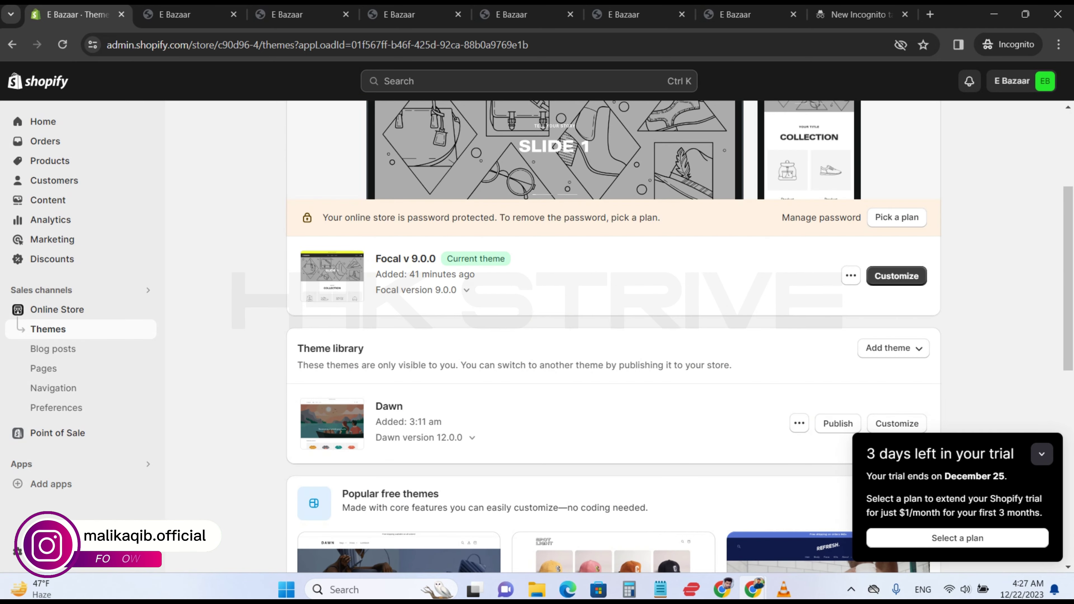